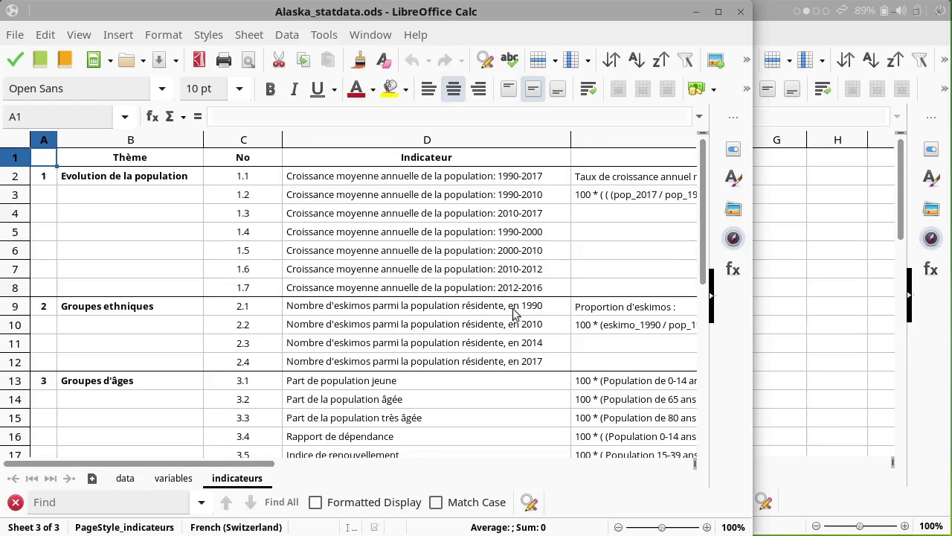
Step: Read the 1990 eskimo-count indicator in D9 of indicateurs, then show the data sheet
{"action": "left_click", "coordinate": [540, 308]}
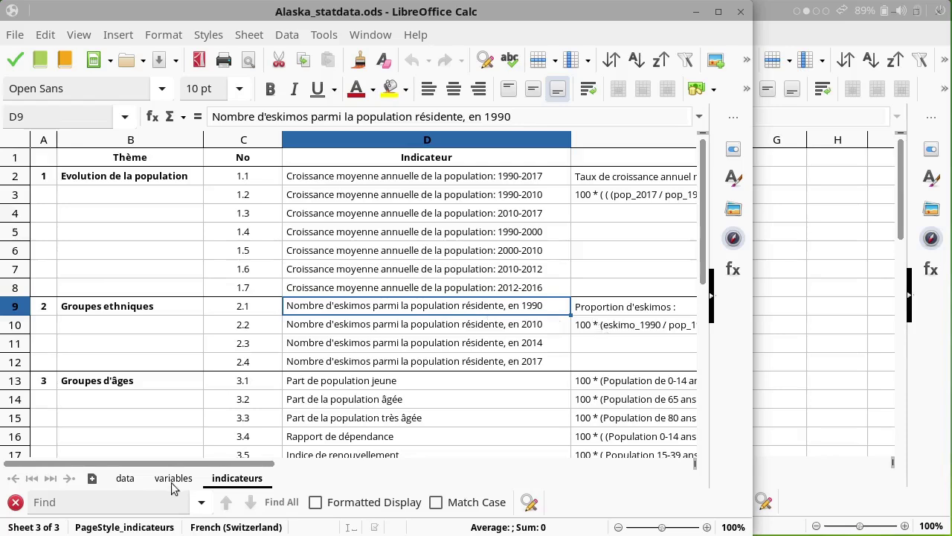
{"action": "left_click", "coordinate": [125, 478]}
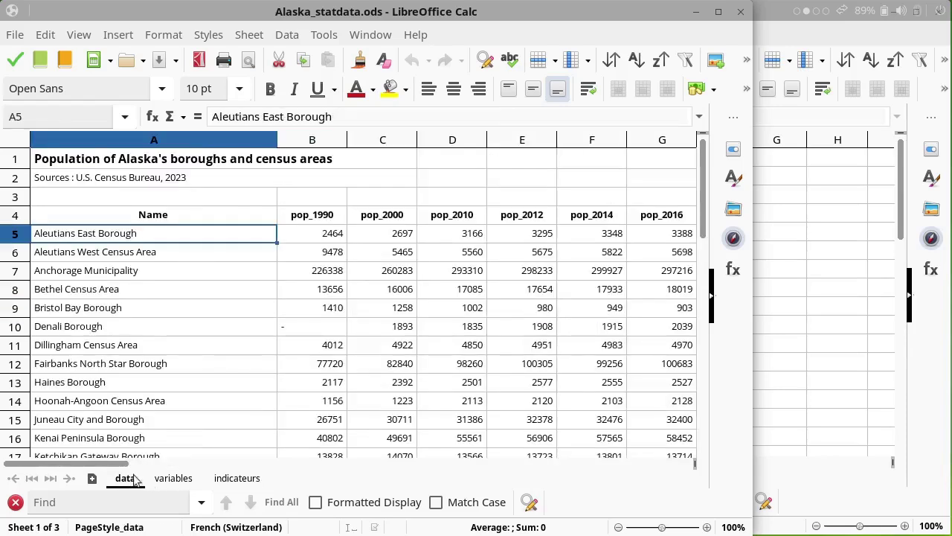
Step: Select the borough names and pop_1990 figures, A4 through B33, on the data sheet
{"action": "left_click", "coordinate": [167, 220]}
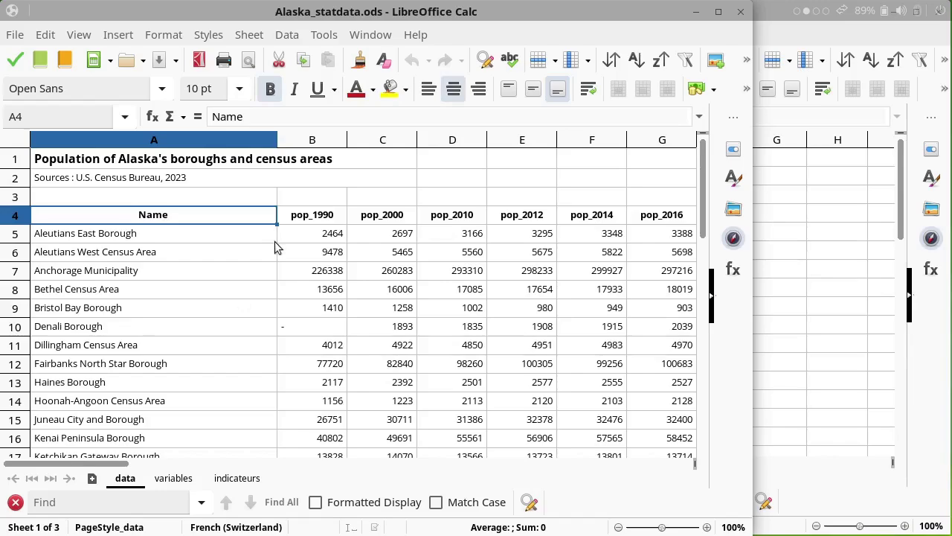
{"action": "scroll", "coordinate": [273, 270], "scroll_direction": "down", "scroll_amount": 3}
{"action": "scroll", "coordinate": [272, 270], "scroll_direction": "down", "scroll_amount": 4}
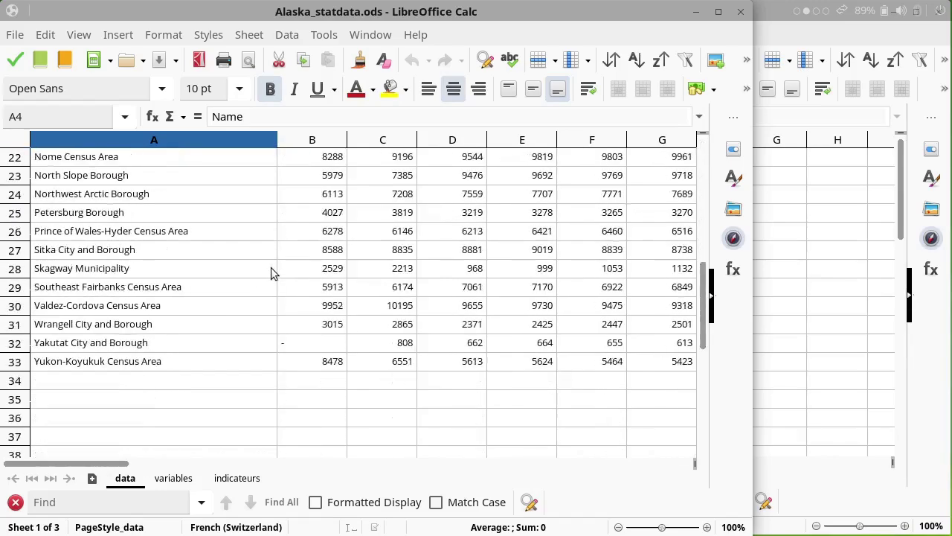
{"action": "scroll", "coordinate": [272, 270], "scroll_direction": "down", "scroll_amount": 1}
{"action": "left_click", "coordinate": [318, 305], "text": "shift"}
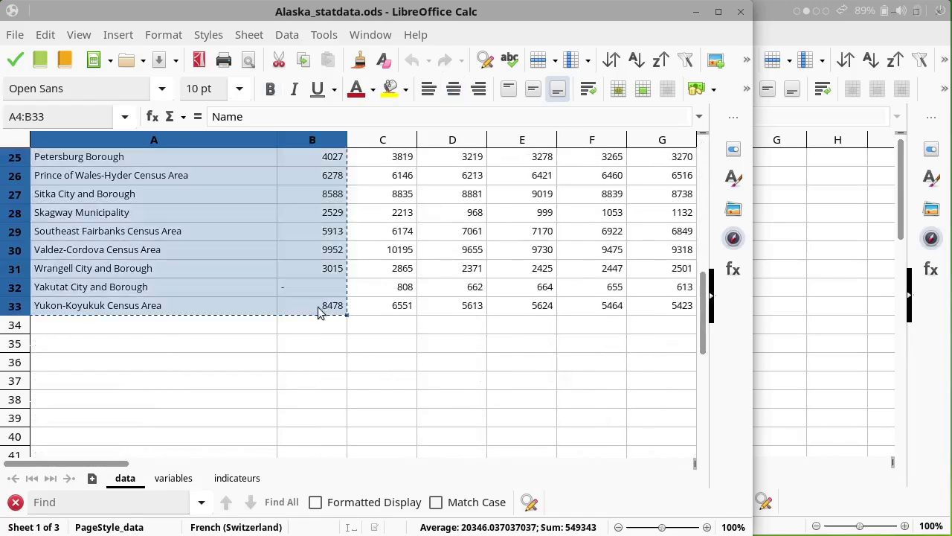
{"action": "scroll", "coordinate": [318, 311], "scroll_direction": "up", "scroll_amount": 7}
{"action": "scroll", "coordinate": [318, 311], "scroll_direction": "up", "scroll_amount": 1}
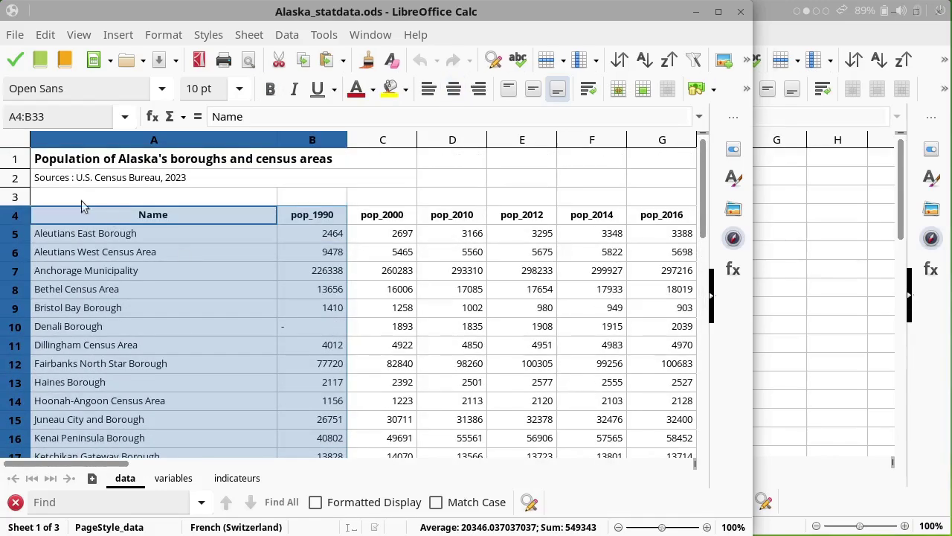
Step: Paste the names and populations into A1 of Sheet1 in prop_eskimos.ods
{"action": "left_click", "coordinate": [791, 232]}
{"action": "left_click", "coordinate": [328, 159]}
{"action": "key", "text": "ctrl+v"}
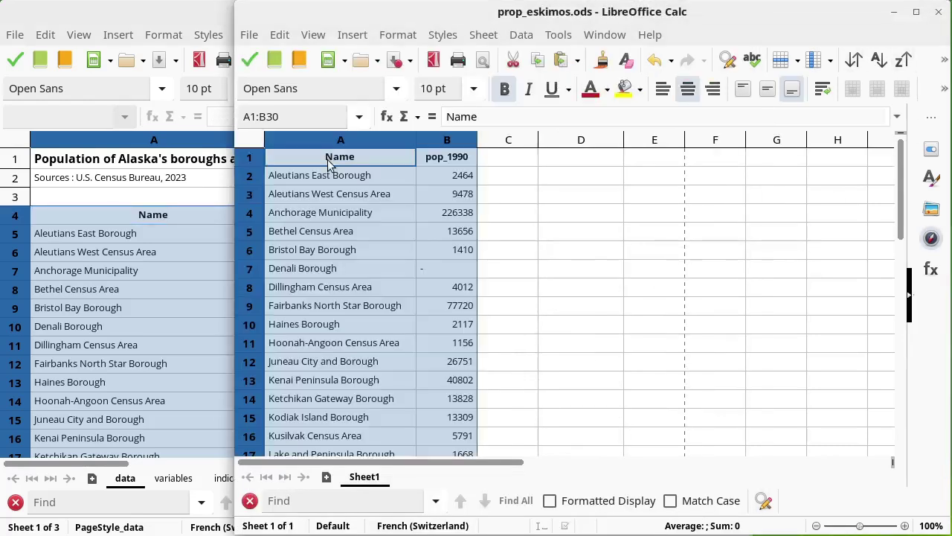
{"action": "left_click", "coordinate": [381, 218]}
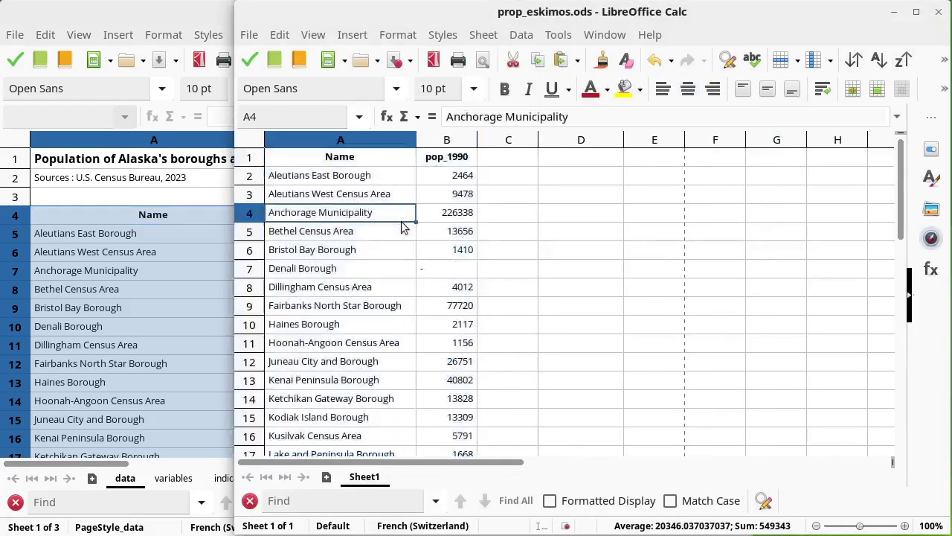
{"action": "left_click", "coordinate": [148, 258]}
{"action": "left_click", "coordinate": [331, 218]}
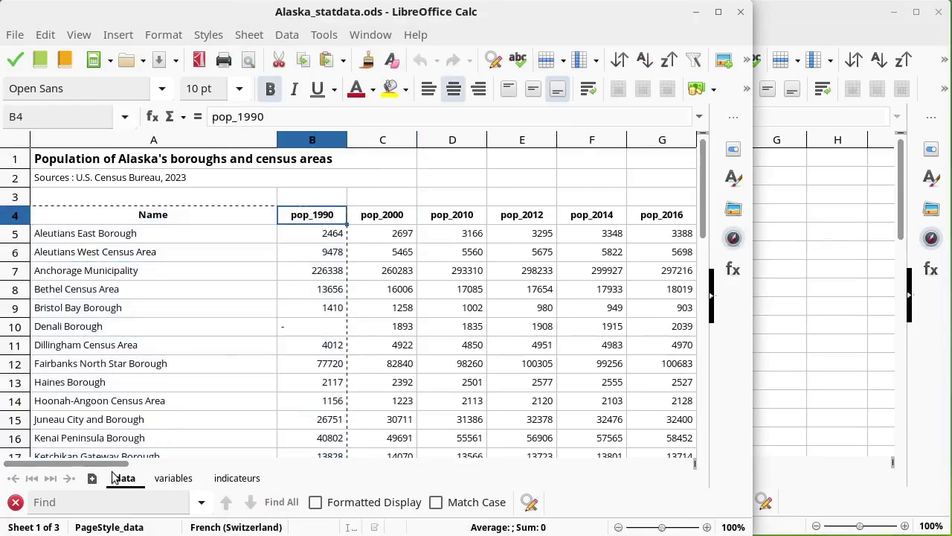
Step: Select the eskimo_1990 values I4 through I33 on the data sheet
{"action": "left_click_drag", "start_coordinate": [115, 463], "coordinate": [220, 463]}
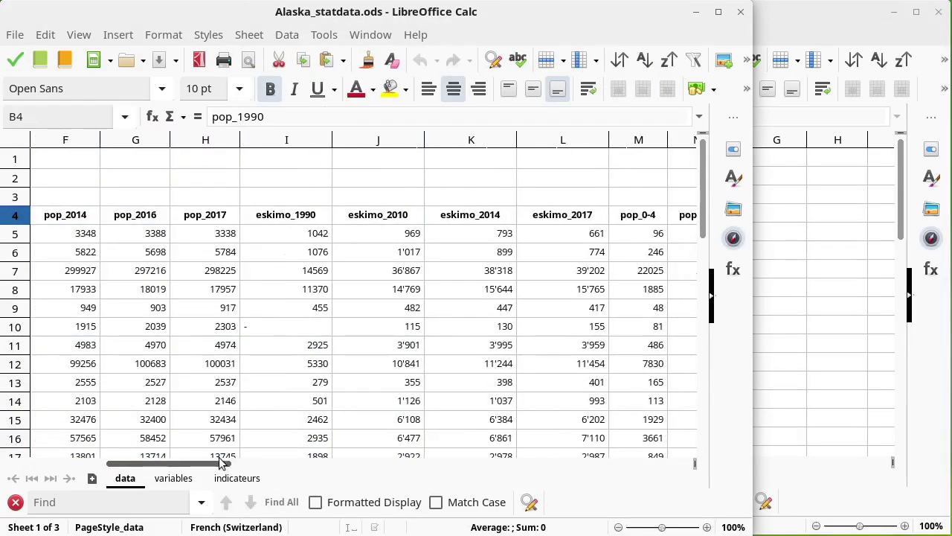
{"action": "left_click", "coordinate": [295, 217]}
{"action": "scroll", "coordinate": [297, 331], "scroll_direction": "down", "scroll_amount": 4}
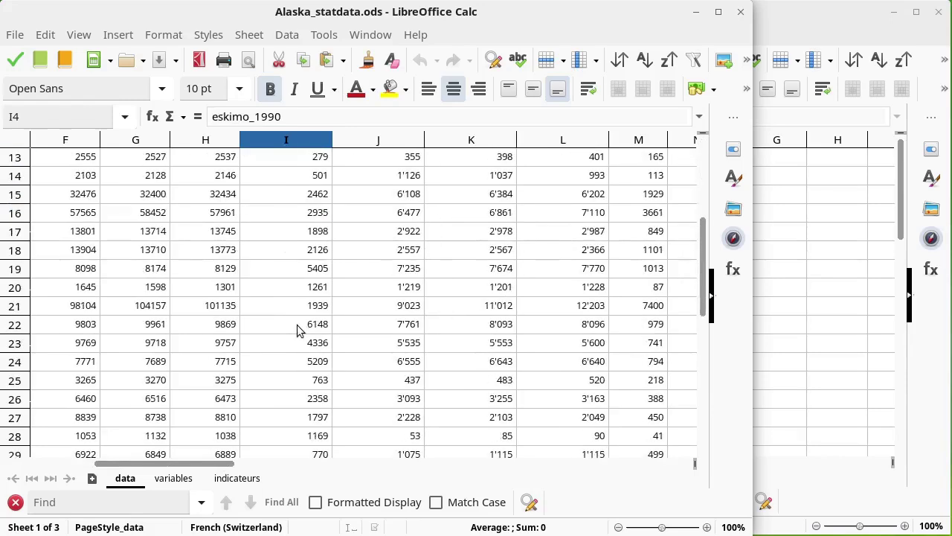
{"action": "scroll", "coordinate": [296, 330], "scroll_direction": "down", "scroll_amount": 4}
{"action": "left_click", "coordinate": [297, 309], "text": "shift"}
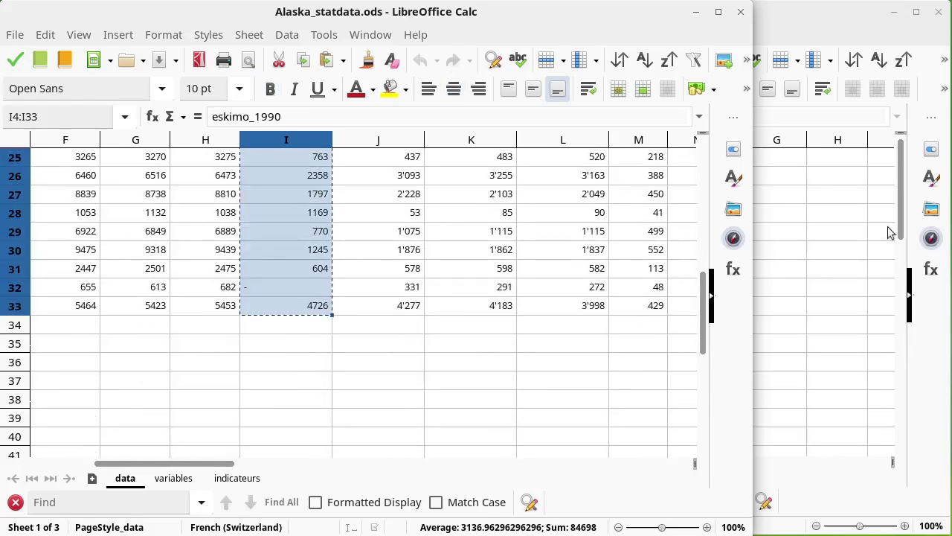
Step: Paste the eskimo_1990 counts into C1 of prop_eskimos.ods and widen column C to fit
{"action": "left_click", "coordinate": [802, 195]}
{"action": "left_click", "coordinate": [524, 160]}
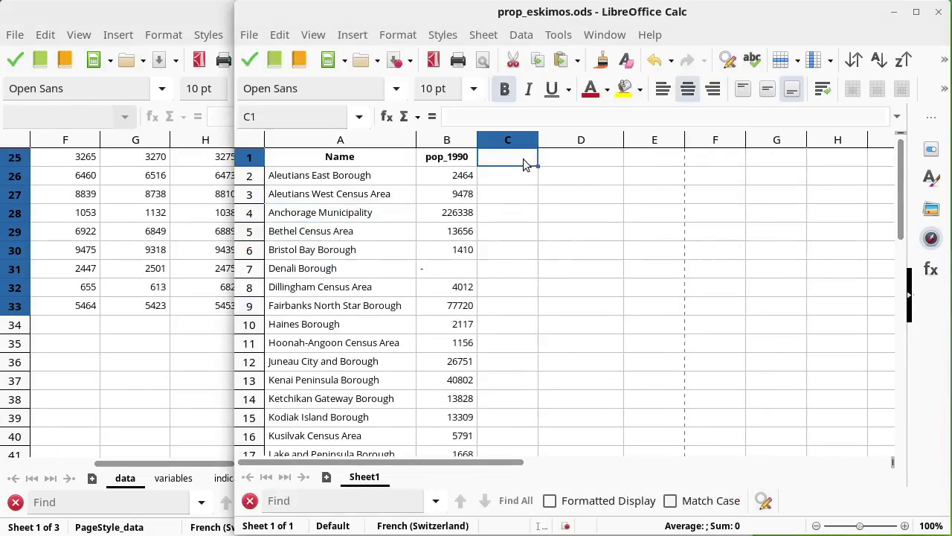
{"action": "key", "text": "ctrl+v"}
{"action": "left_click", "coordinate": [521, 212]}
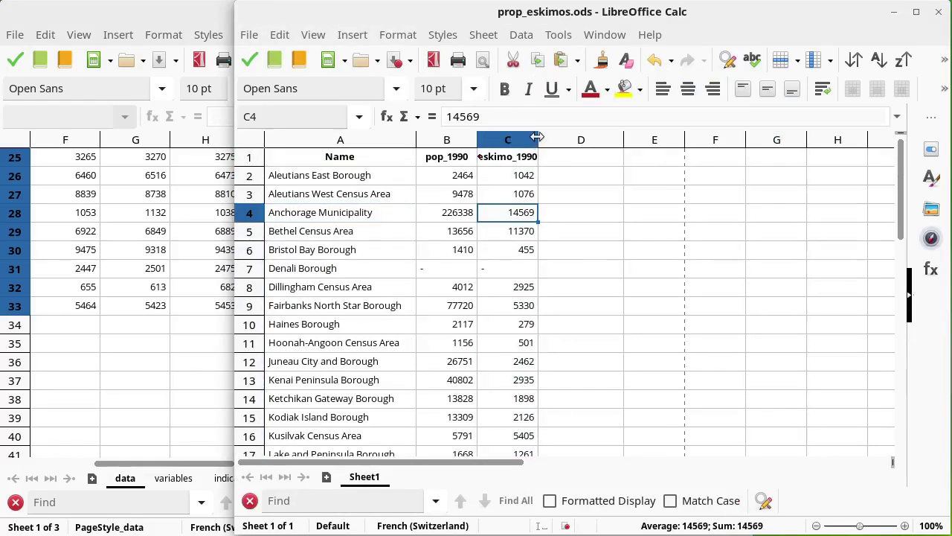
{"action": "left_click_drag", "start_coordinate": [537, 139], "coordinate": [573, 135]}
Step: Enter the header prop_eskimo_1990 in D1 and widen column D to fit
{"action": "left_click", "coordinate": [604, 161]}
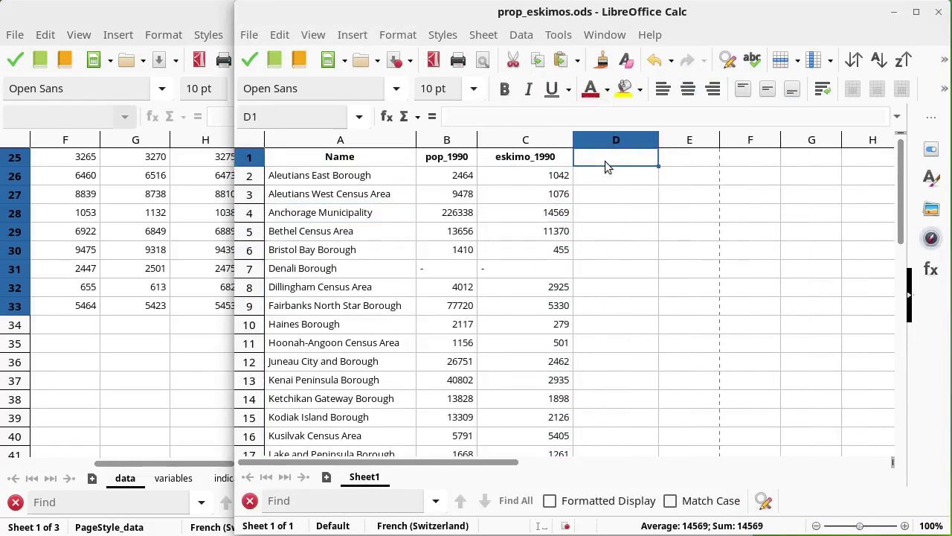
{"action": "type", "text": "prop_e"}
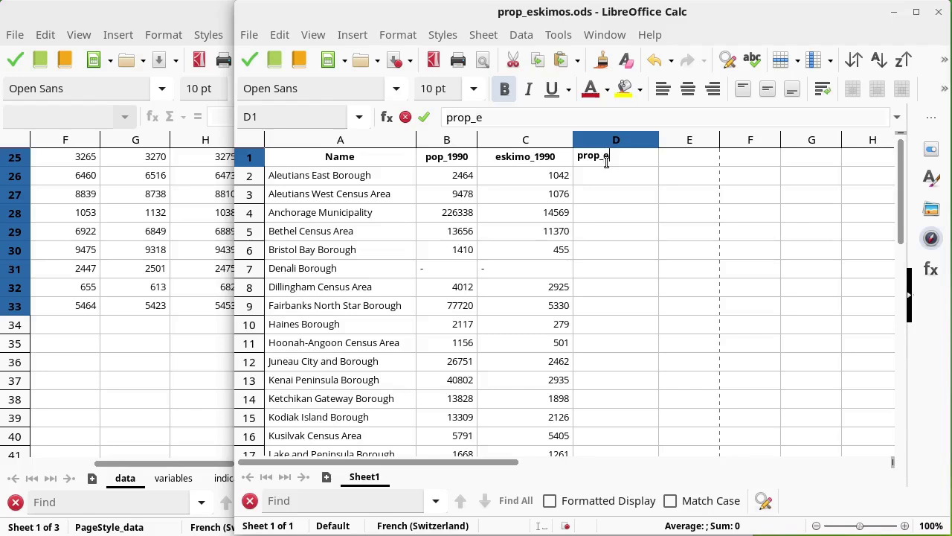
{"action": "type", "text": "skimo_"}
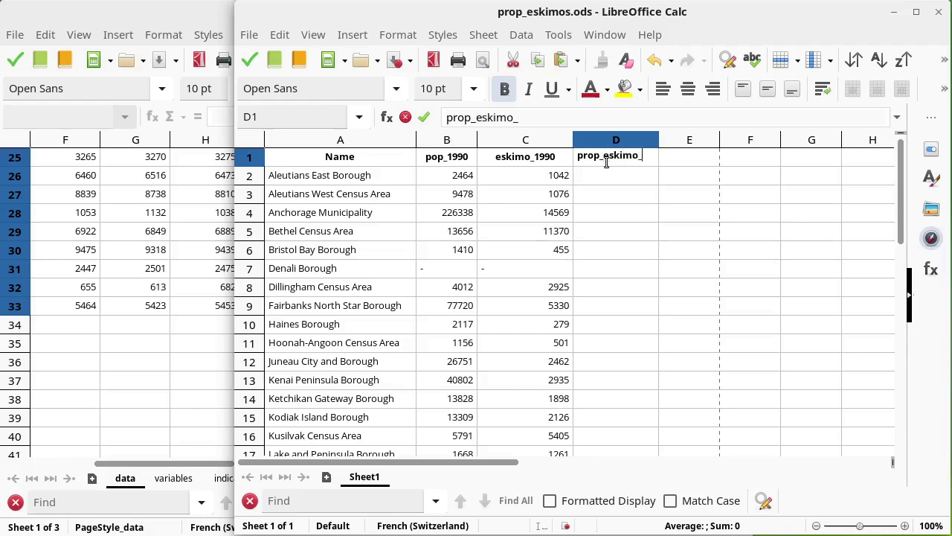
{"action": "type", "text": "1990"}
{"action": "key", "text": "Return"}
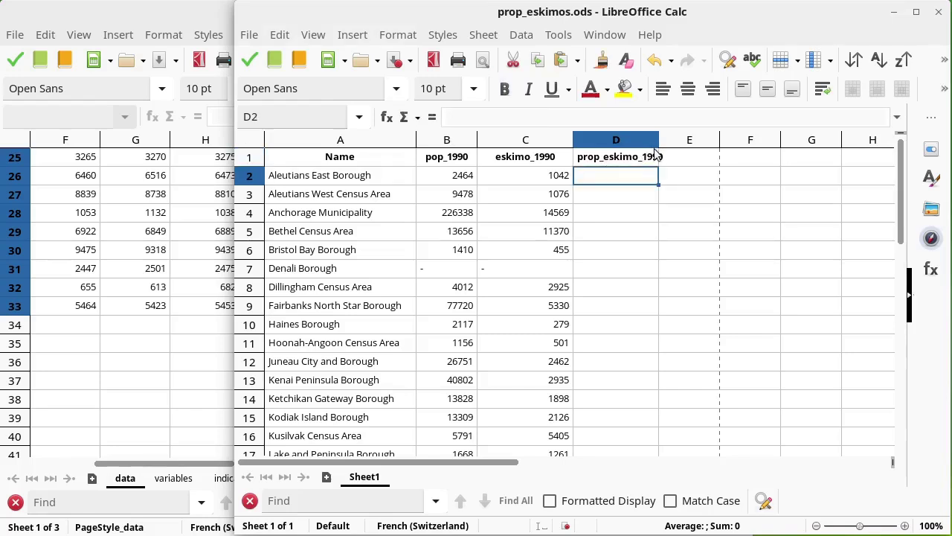
{"action": "left_click_drag", "start_coordinate": [661, 137], "coordinate": [675, 137]}
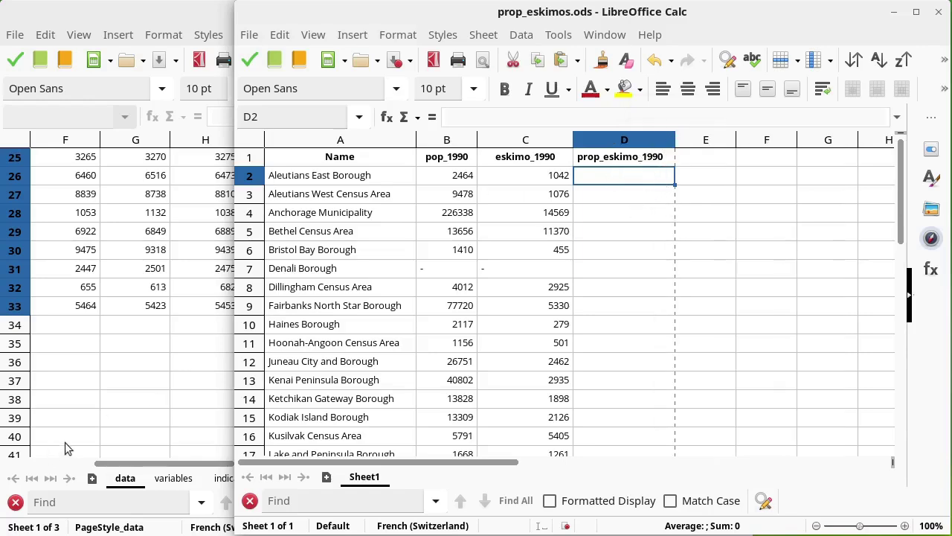
Step: Copy the example proportion formula from the indicateurs sheet and select D2 in prop_eskimos.ods
{"action": "left_click", "coordinate": [138, 366]}
{"action": "left_click", "coordinate": [244, 480]}
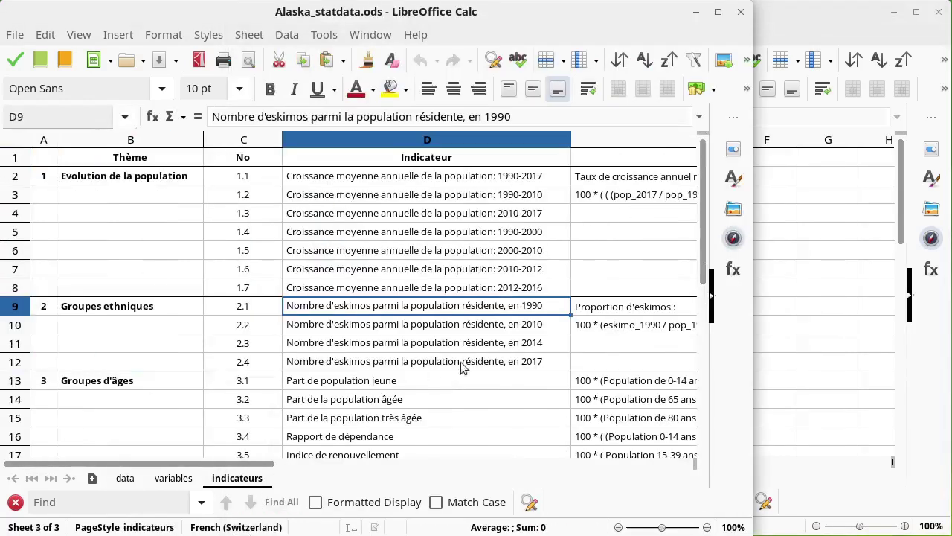
{"action": "left_click", "coordinate": [611, 323]}
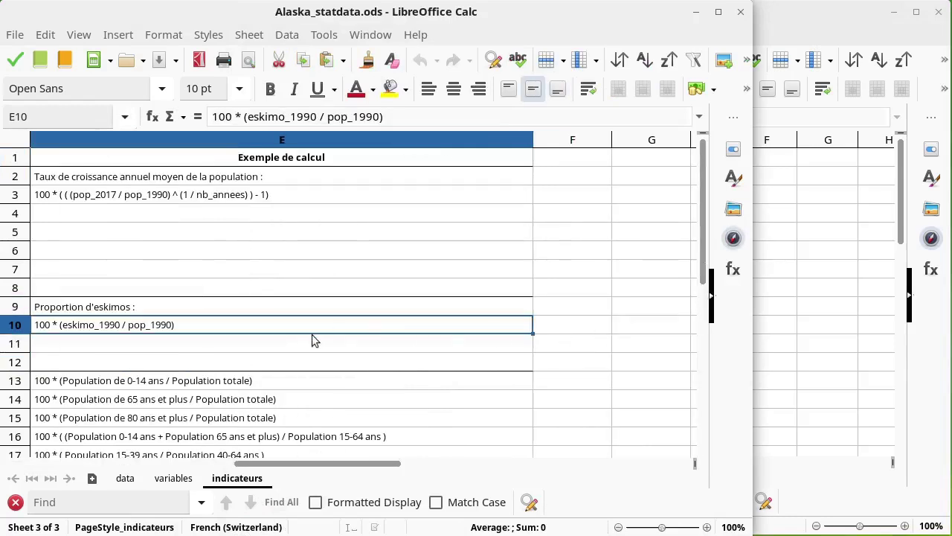
{"action": "key", "text": "ctrl+c"}
{"action": "left_click", "coordinate": [797, 211]}
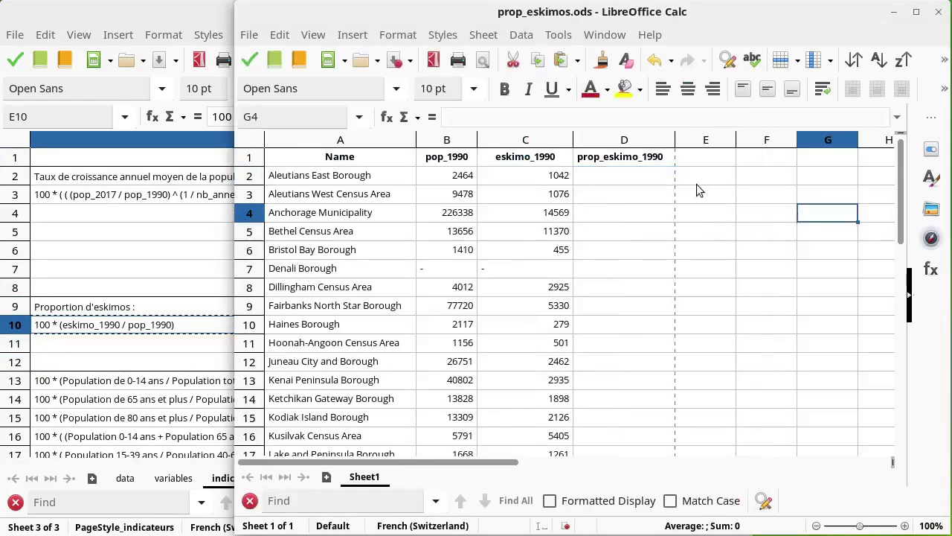
{"action": "left_click", "coordinate": [655, 177]}
Step: Paste the proportion formula into D2, prefix it with =, and replace eskimo_1990 with C2
{"action": "left_click", "coordinate": [531, 119]}
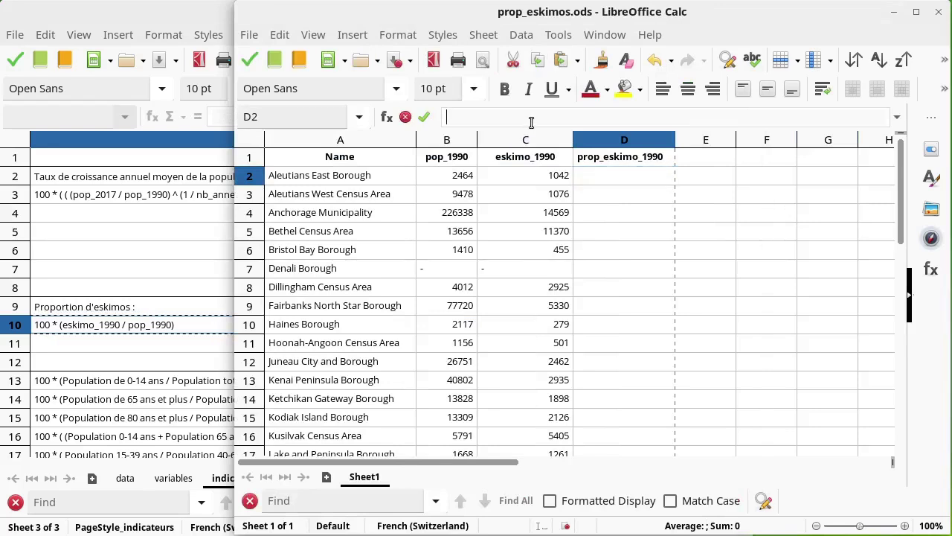
{"action": "key", "text": "ctrl+v"}
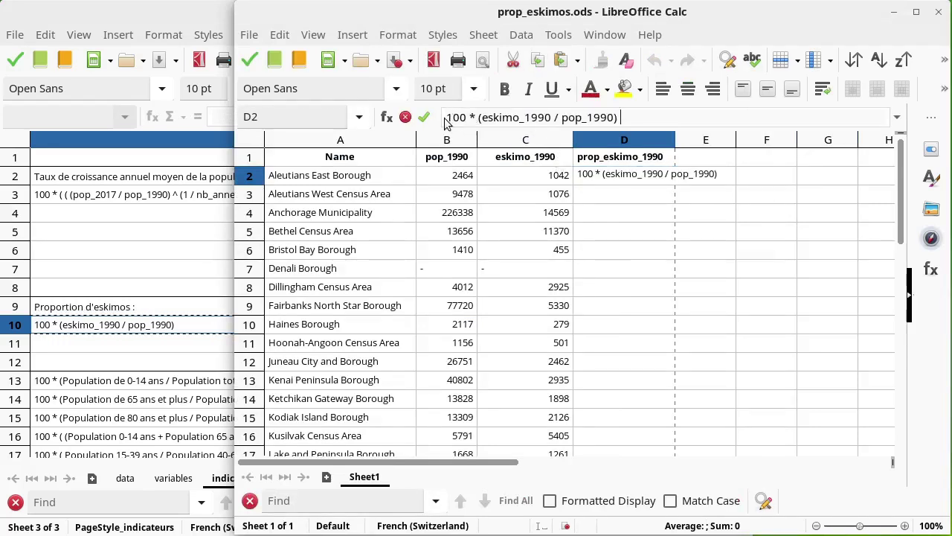
{"action": "left_click", "coordinate": [445, 119]}
{"action": "type", "text": "="}
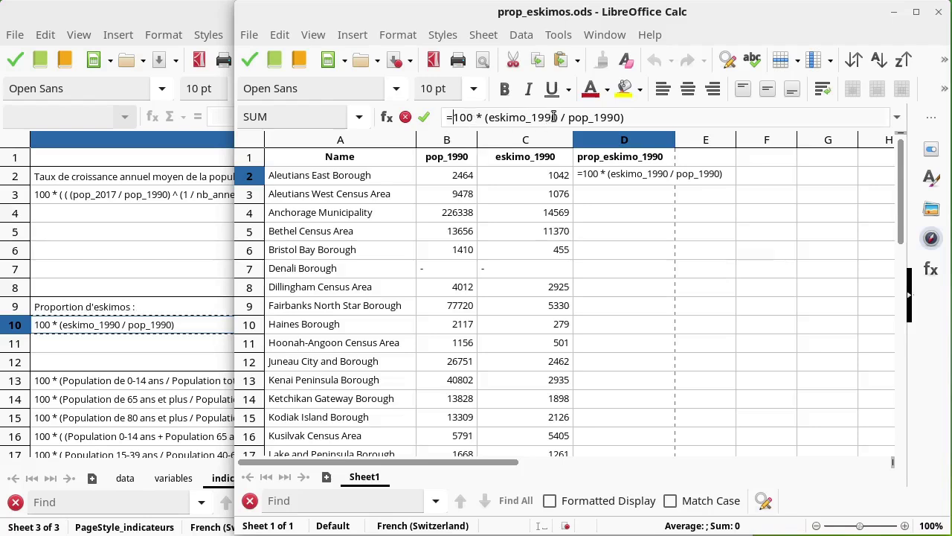
{"action": "left_click_drag", "start_coordinate": [559, 117], "coordinate": [490, 117]}
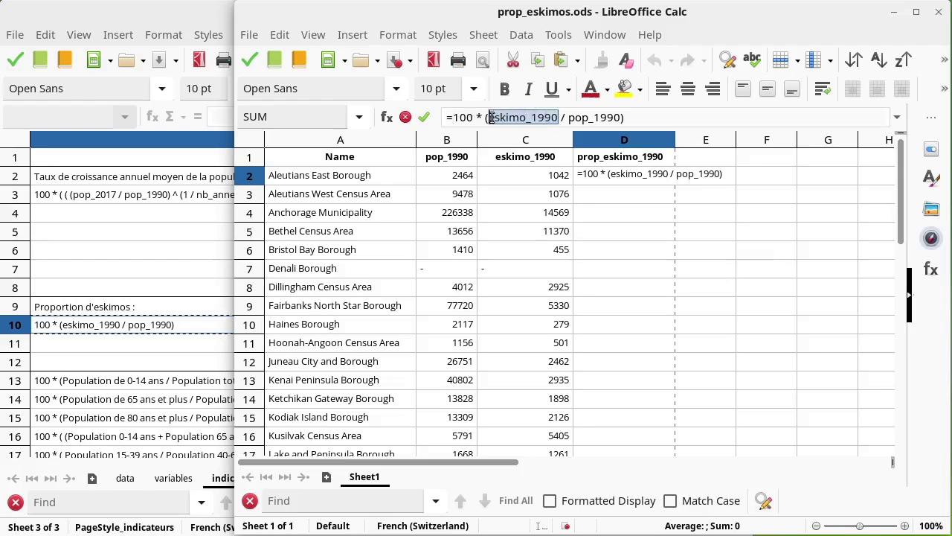
{"action": "key", "text": "BackSpace"}
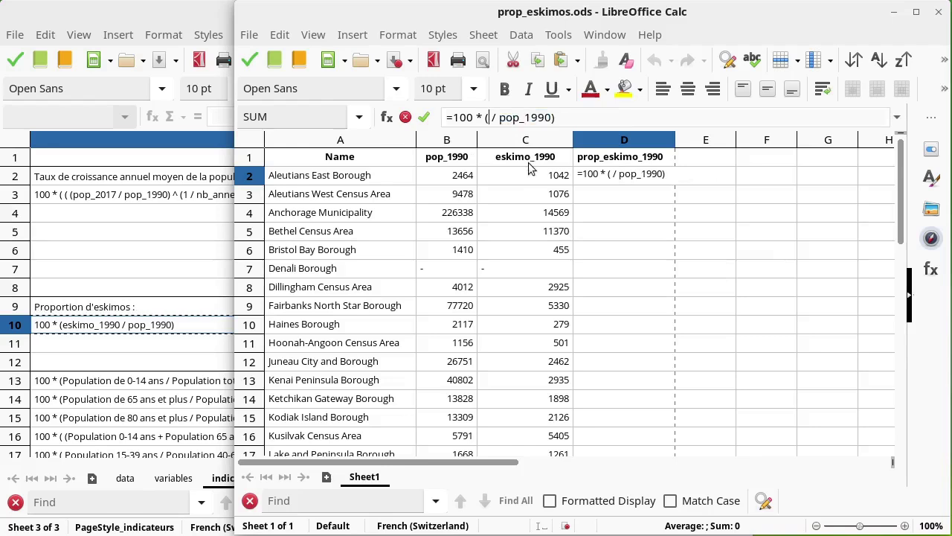
{"action": "left_click", "coordinate": [535, 177]}
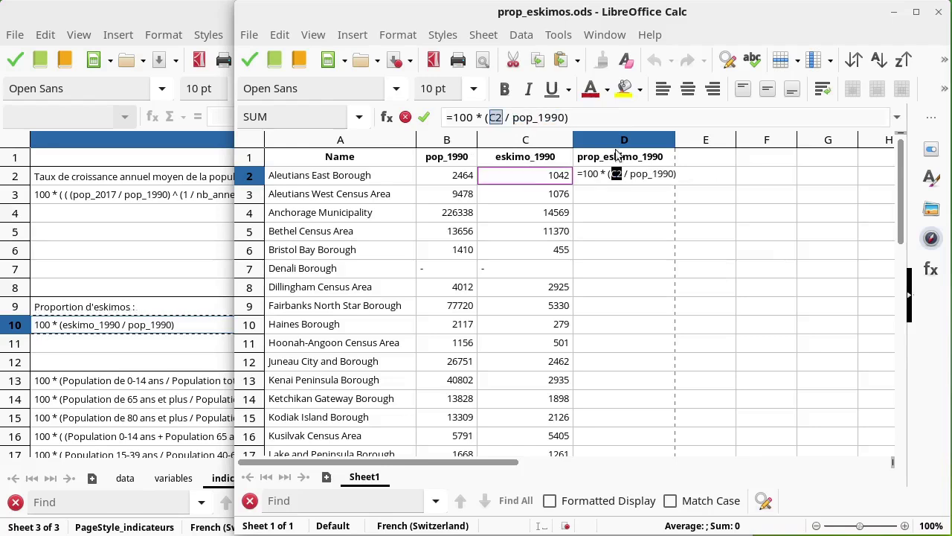
Step: Replace pop_1990 with B2 and commit =100 * (C2 / B2), giving 42.289
{"action": "double_click", "coordinate": [545, 117]}
{"action": "key", "text": "BackSpace"}
{"action": "key", "text": "BackSpace"}
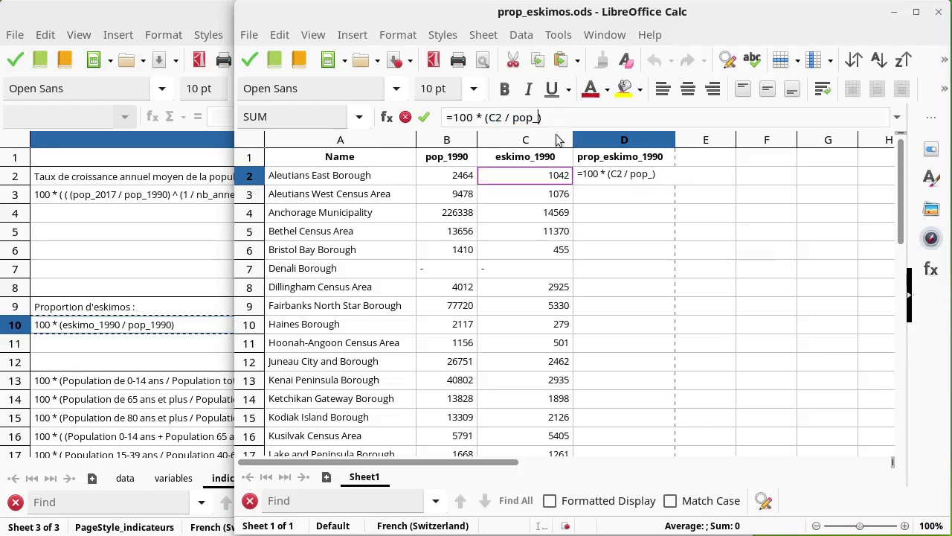
{"action": "key", "text": "BackSpace"}
{"action": "key", "text": "BackSpace"}
{"action": "key", "text": "BackSpace"}
{"action": "left_click", "coordinate": [467, 183]}
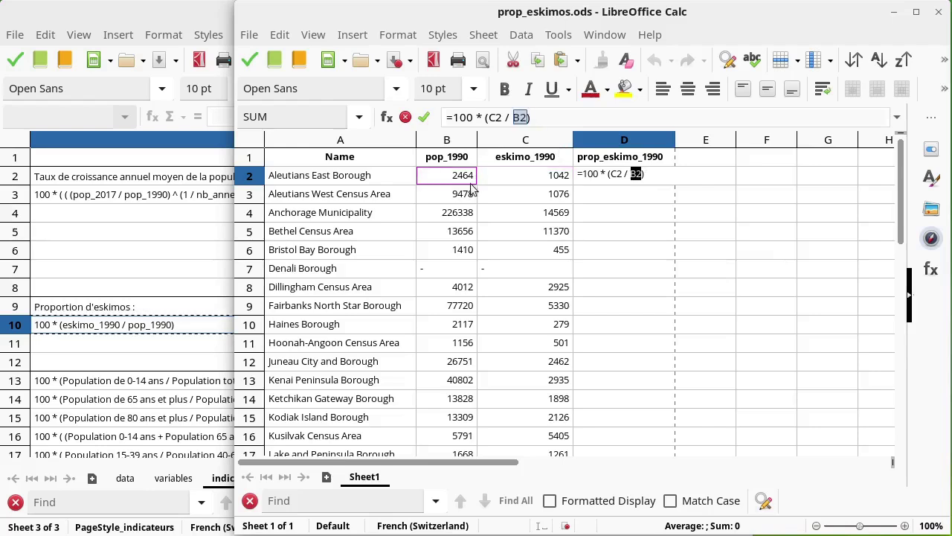
{"action": "key", "text": "Return"}
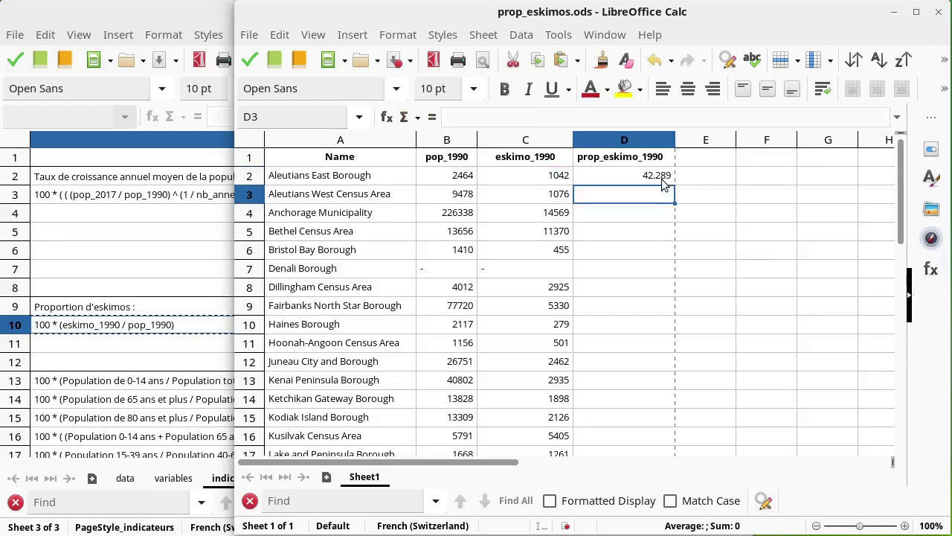
{"action": "left_click", "coordinate": [662, 182]}
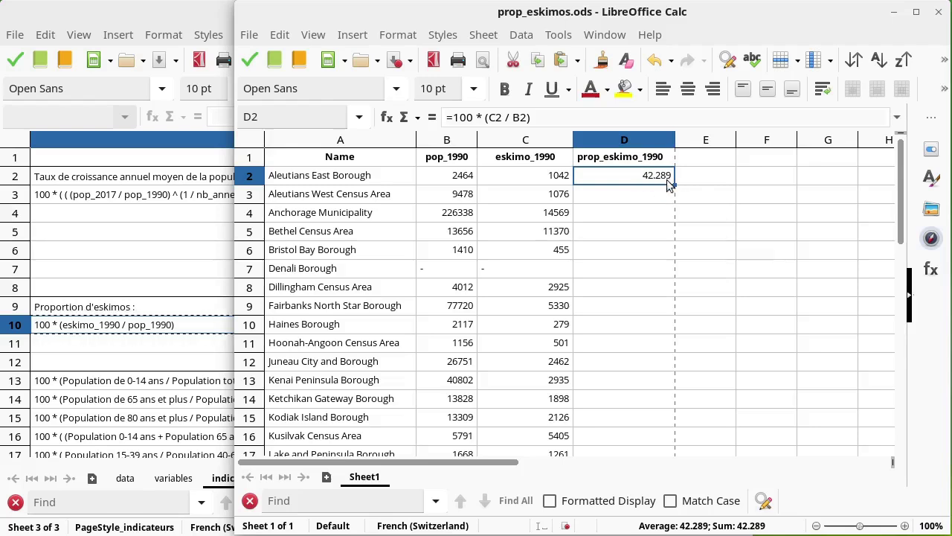
Step: Format D2 with 1 decimal place so it displays 42.3
{"action": "key", "text": "ctrl+1"}
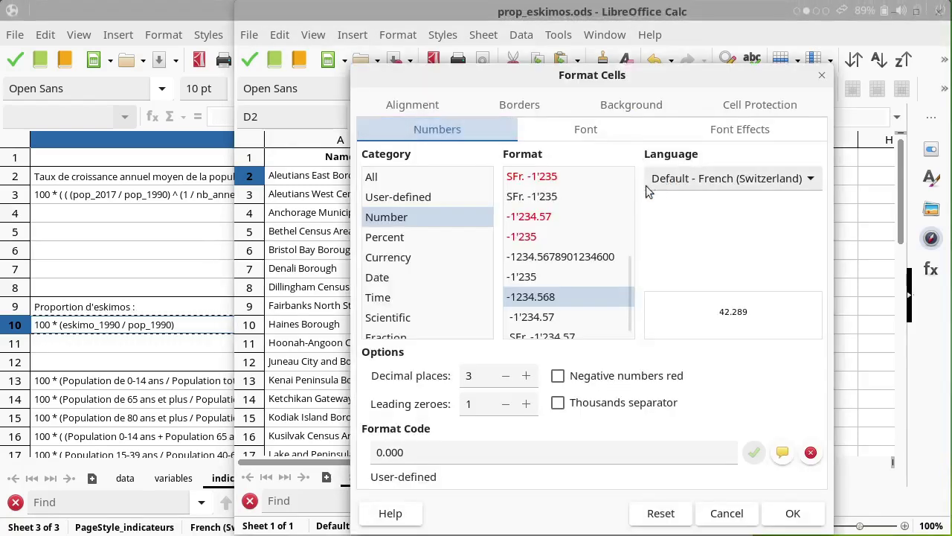
{"action": "left_click", "coordinate": [505, 375]}
{"action": "left_click", "coordinate": [505, 375]}
{"action": "left_click", "coordinate": [792, 513]}
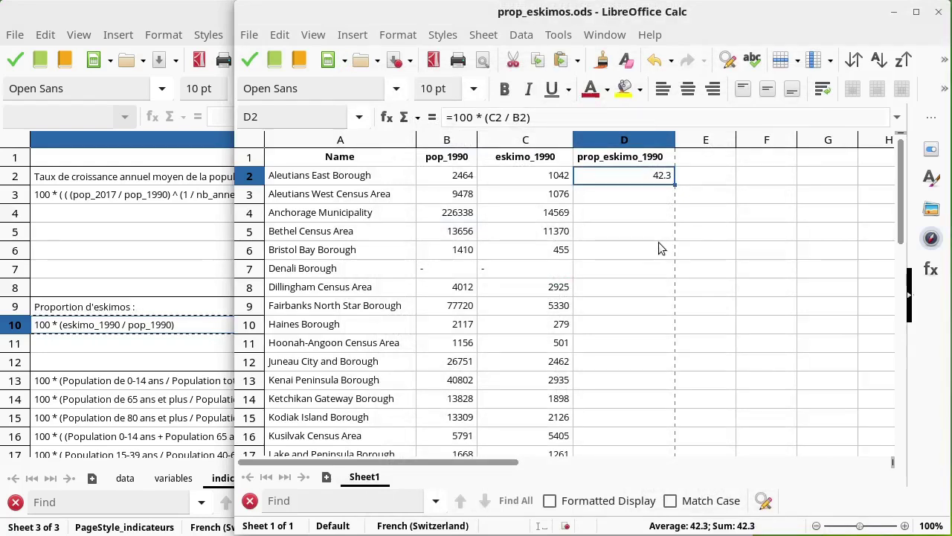
Step: Fill the D2 percentage formula down through D2:D30 with Edit > Fill > Down
{"action": "scroll", "coordinate": [664, 340], "scroll_direction": "down", "scroll_amount": 1}
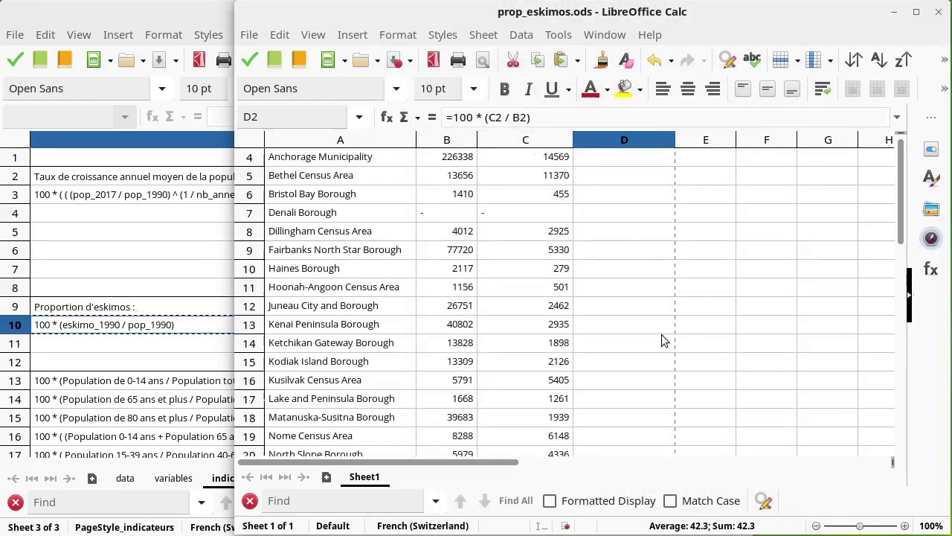
{"action": "scroll", "coordinate": [661, 334], "scroll_direction": "down", "scroll_amount": 3}
{"action": "scroll", "coordinate": [661, 334], "scroll_direction": "down", "scroll_amount": 1}
{"action": "scroll", "coordinate": [655, 323], "scroll_direction": "down", "scroll_amount": 3}
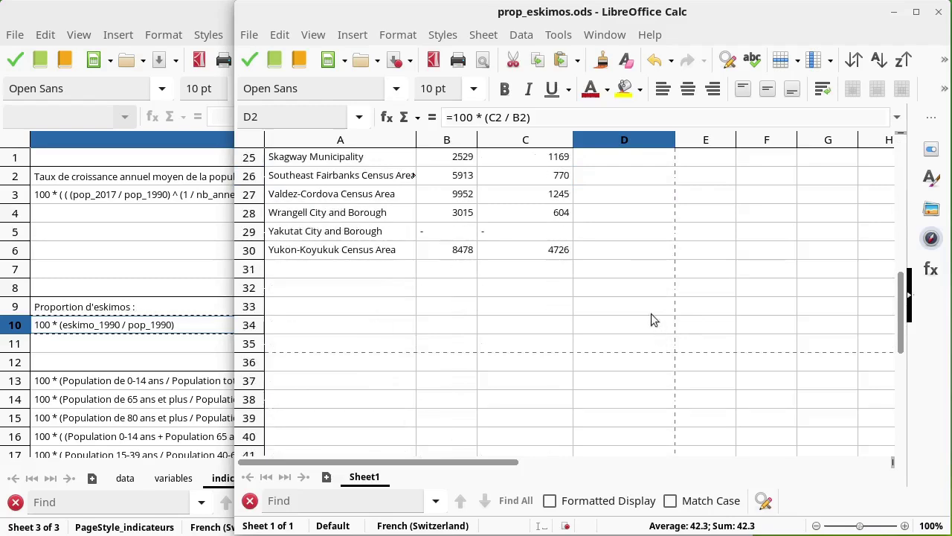
{"action": "left_click", "coordinate": [625, 249], "text": "shift"}
{"action": "scroll", "coordinate": [625, 249], "scroll_direction": "up", "scroll_amount": 4}
{"action": "scroll", "coordinate": [625, 249], "scroll_direction": "up", "scroll_amount": 4}
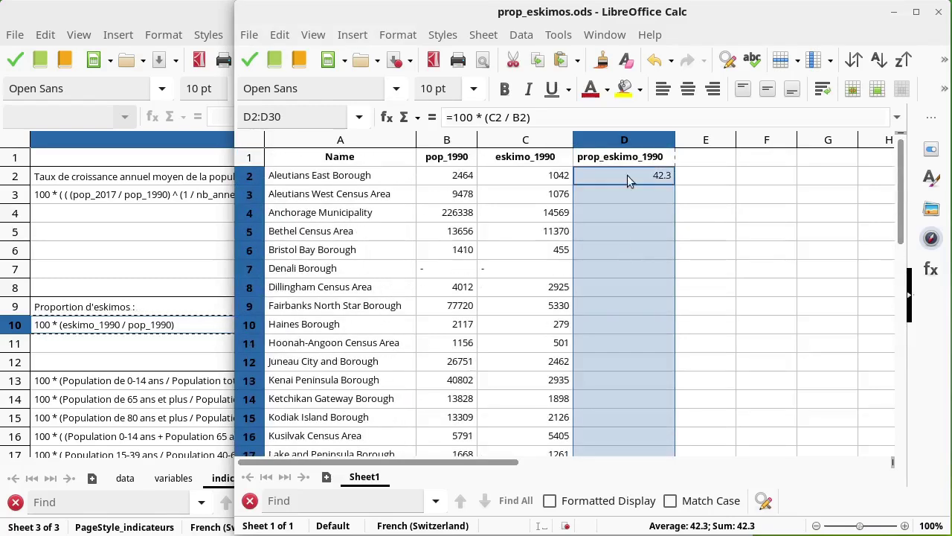
{"action": "left_click", "coordinate": [278, 37]}
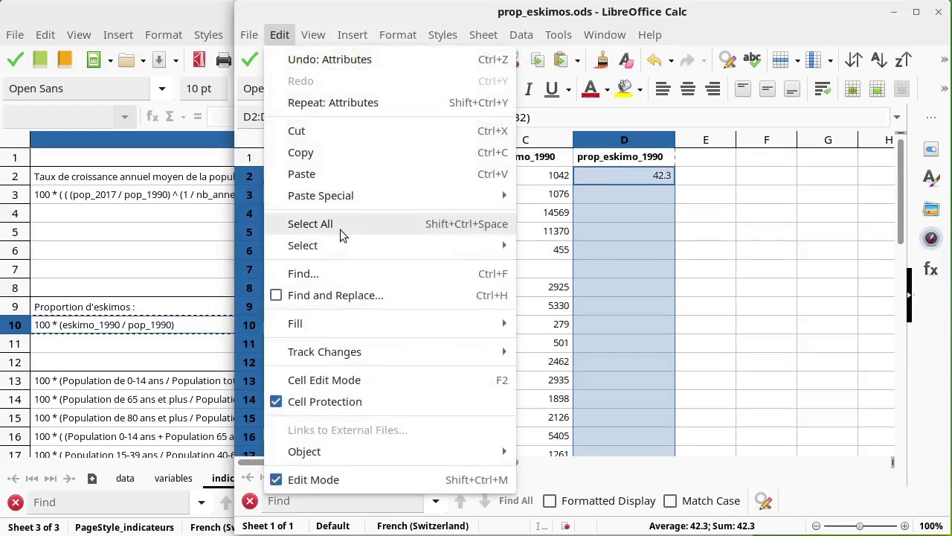
{"action": "mouse_move", "coordinate": [295, 323]}
{"action": "left_click", "coordinate": [565, 328]}
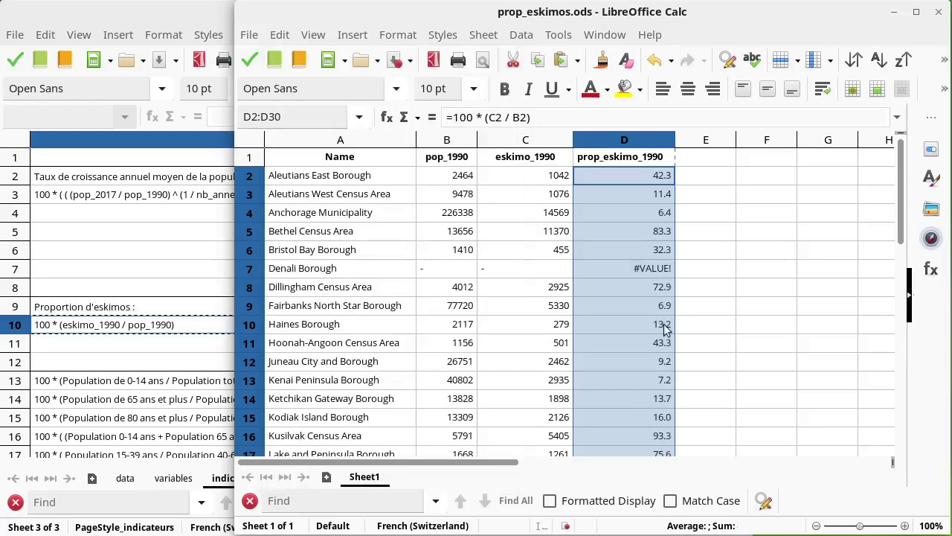
Step: Inspect the #VALUE! results in D7 (Denali) and D29 (Yakutat) and the formula in D8
{"action": "left_click", "coordinate": [661, 269]}
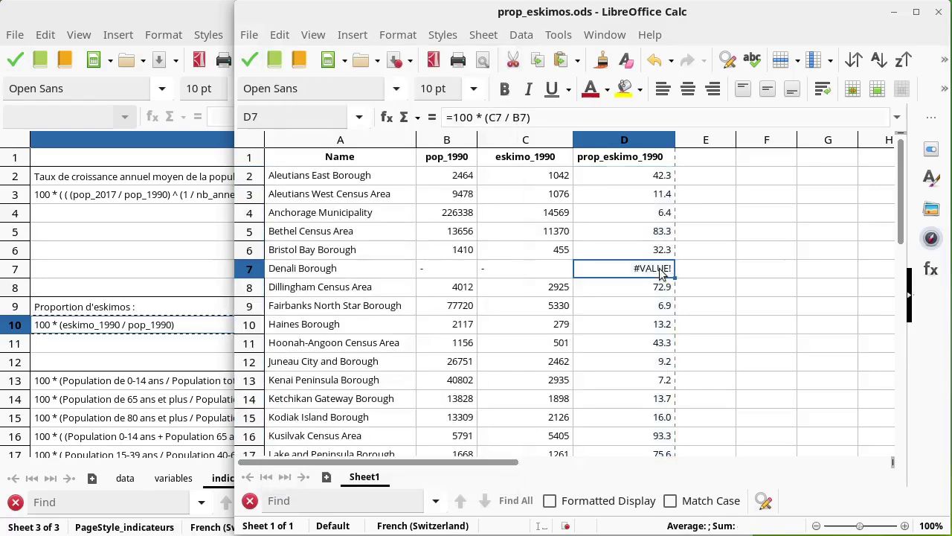
{"action": "scroll", "coordinate": [660, 274], "scroll_direction": "down", "scroll_amount": 1}
{"action": "scroll", "coordinate": [661, 274], "scroll_direction": "down", "scroll_amount": 1}
{"action": "scroll", "coordinate": [669, 319], "scroll_direction": "down", "scroll_amount": 4}
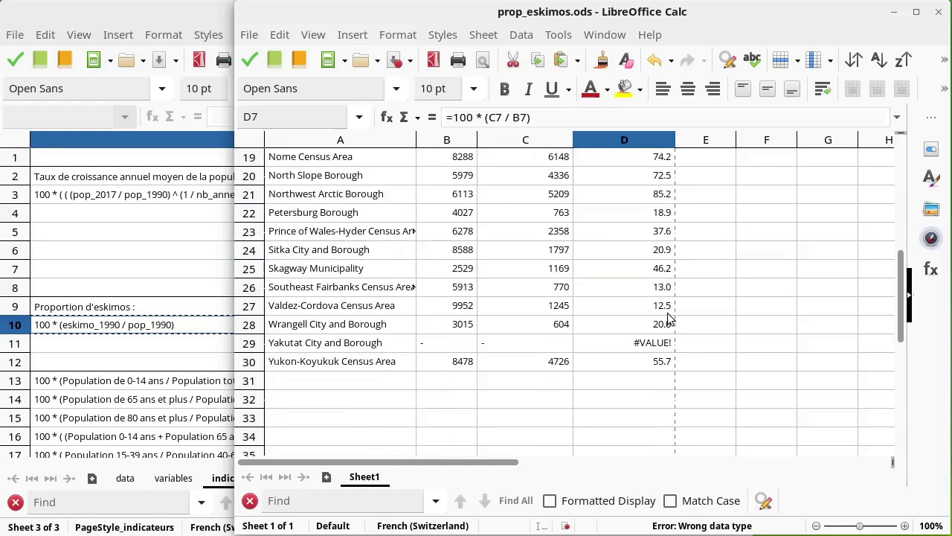
{"action": "left_click", "coordinate": [654, 348]}
{"action": "scroll", "coordinate": [654, 346], "scroll_direction": "up", "scroll_amount": 3}
{"action": "scroll", "coordinate": [640, 327], "scroll_direction": "up", "scroll_amount": 3}
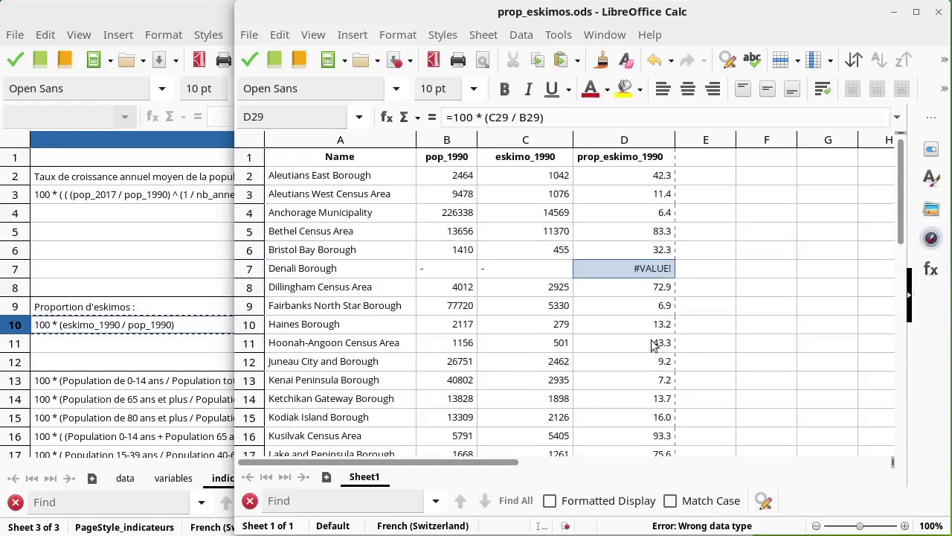
{"action": "left_click", "coordinate": [624, 292]}
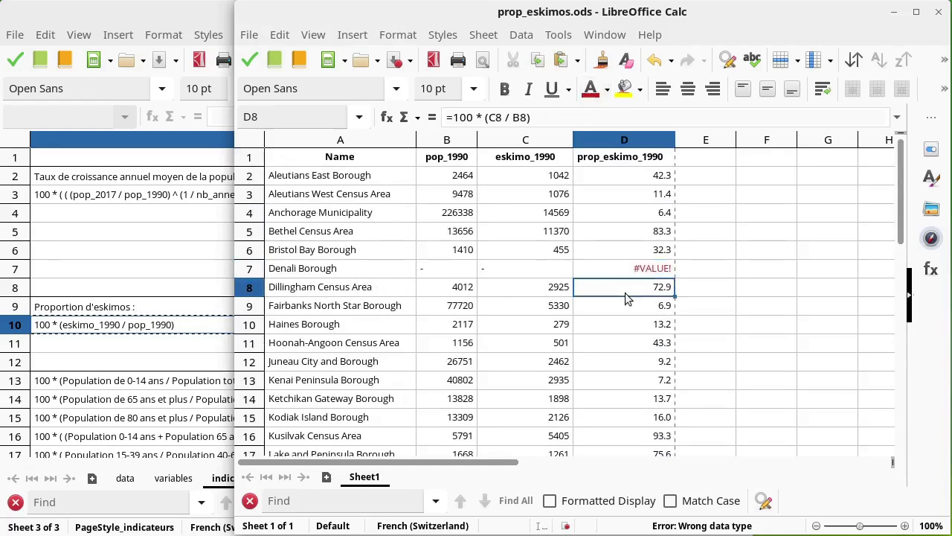
{"action": "left_click", "coordinate": [633, 272]}
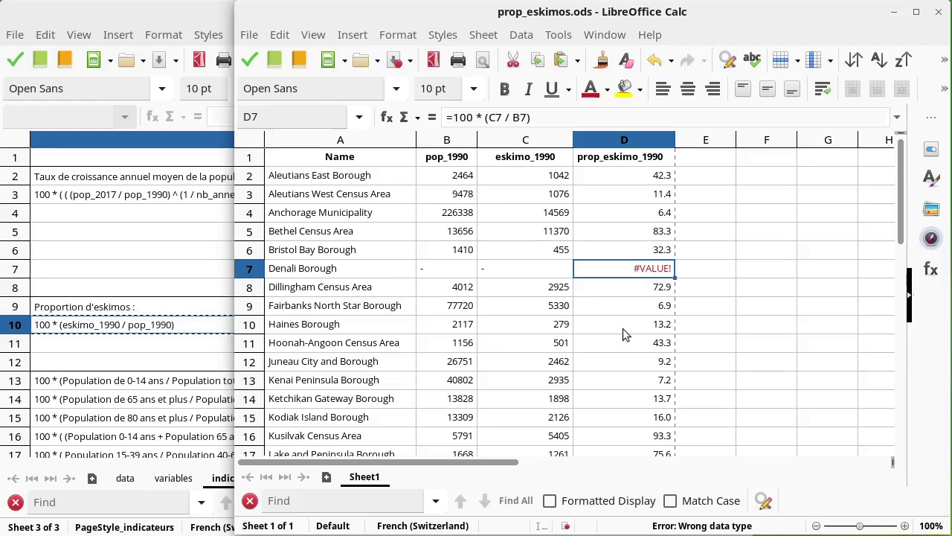
{"action": "scroll", "coordinate": [623, 328], "scroll_direction": "down", "scroll_amount": 4}
{"action": "scroll", "coordinate": [622, 328], "scroll_direction": "down", "scroll_amount": 1}
{"action": "scroll", "coordinate": [622, 328], "scroll_direction": "down", "scroll_amount": 2}
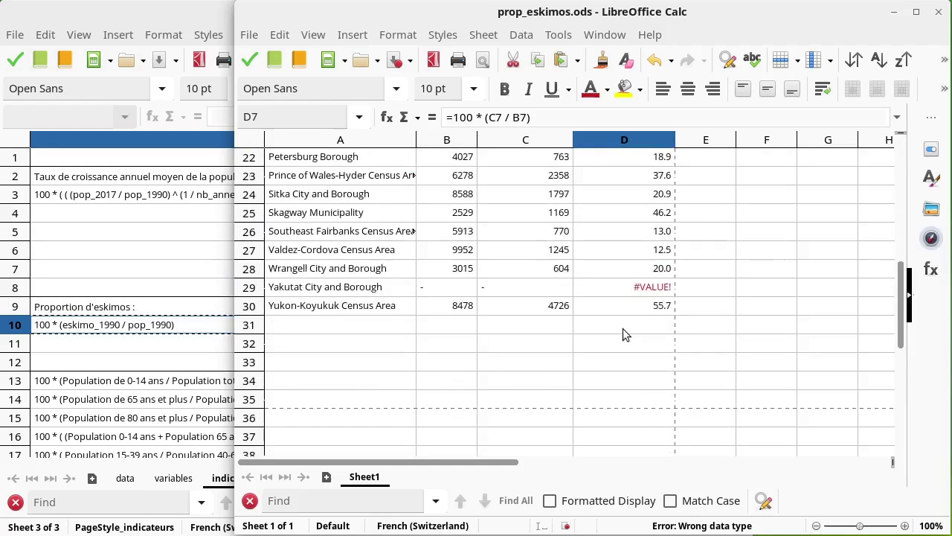
{"action": "left_click", "coordinate": [609, 343]}
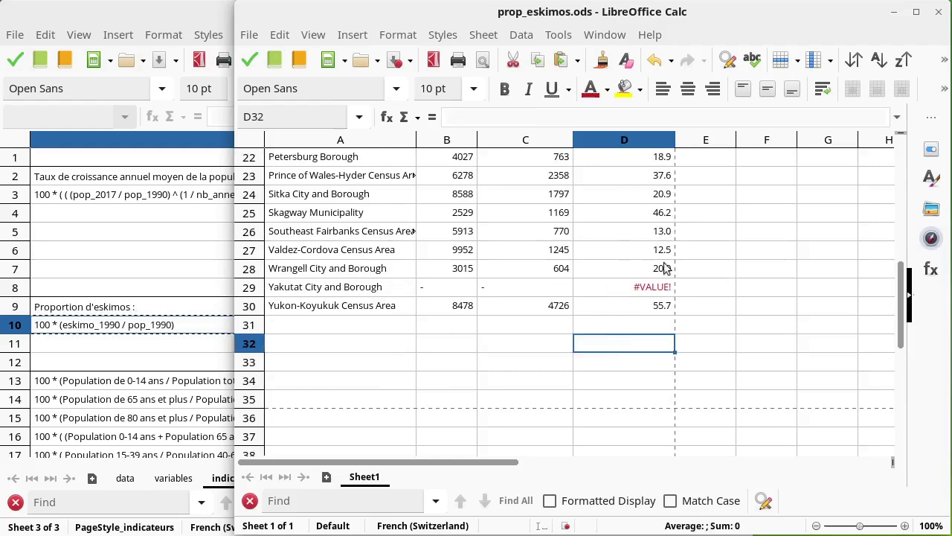
{"action": "scroll", "coordinate": [664, 268], "scroll_direction": "up", "scroll_amount": 6}
{"action": "scroll", "coordinate": [605, 268], "scroll_direction": "up", "scroll_amount": 1}
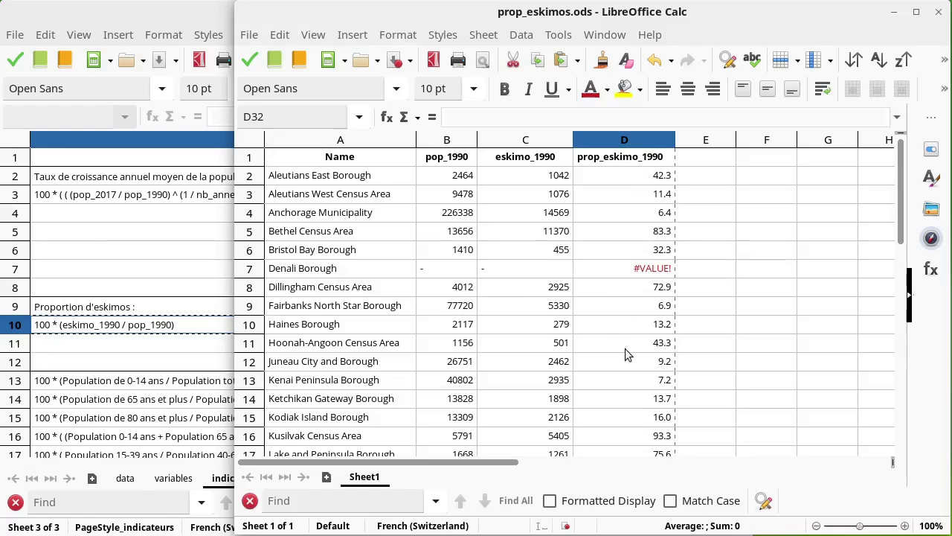
{"action": "scroll", "coordinate": [625, 348], "scroll_direction": "down", "scroll_amount": 3}
{"action": "scroll", "coordinate": [625, 348], "scroll_direction": "down", "scroll_amount": 2}
{"action": "scroll", "coordinate": [625, 354], "scroll_direction": "down", "scroll_amount": 1}
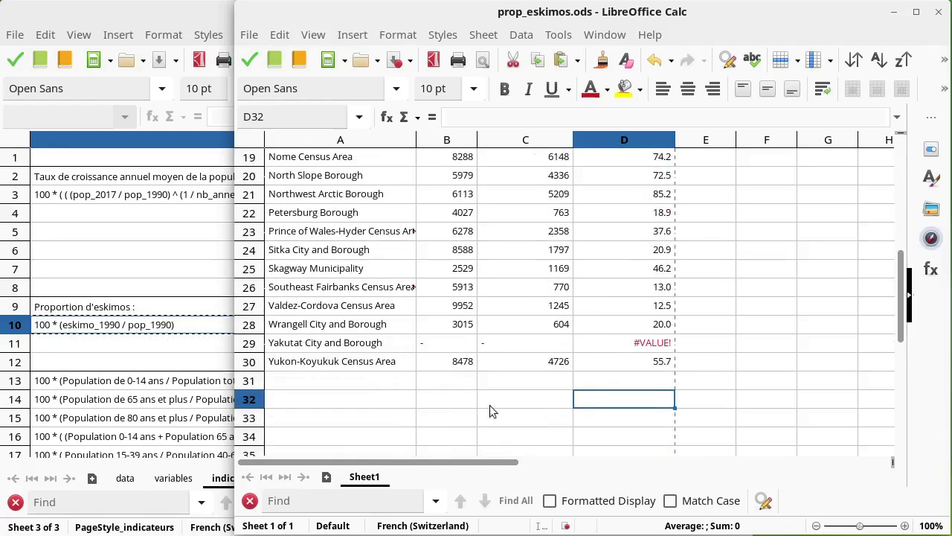
Step: Enter =sum(B2:B30) in B32 to total pop_1990 as 549343
{"action": "left_click", "coordinate": [455, 401]}
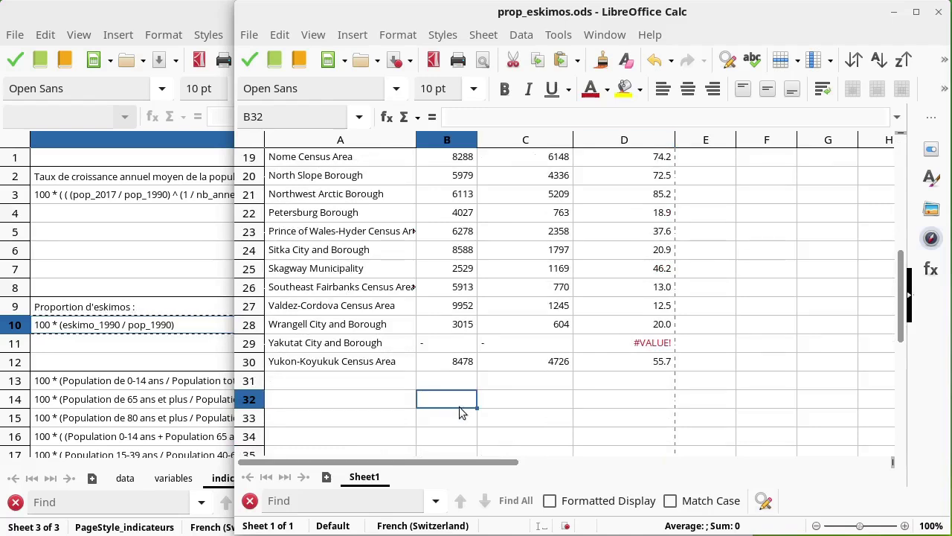
{"action": "type", "text": "=sum("}
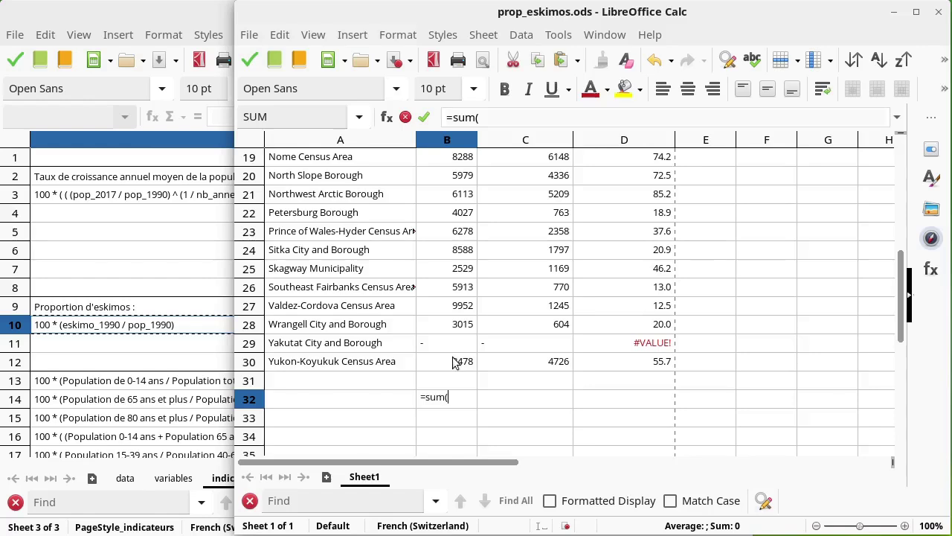
{"action": "left_click_drag", "start_coordinate": [455, 362], "coordinate": [456, 181]}
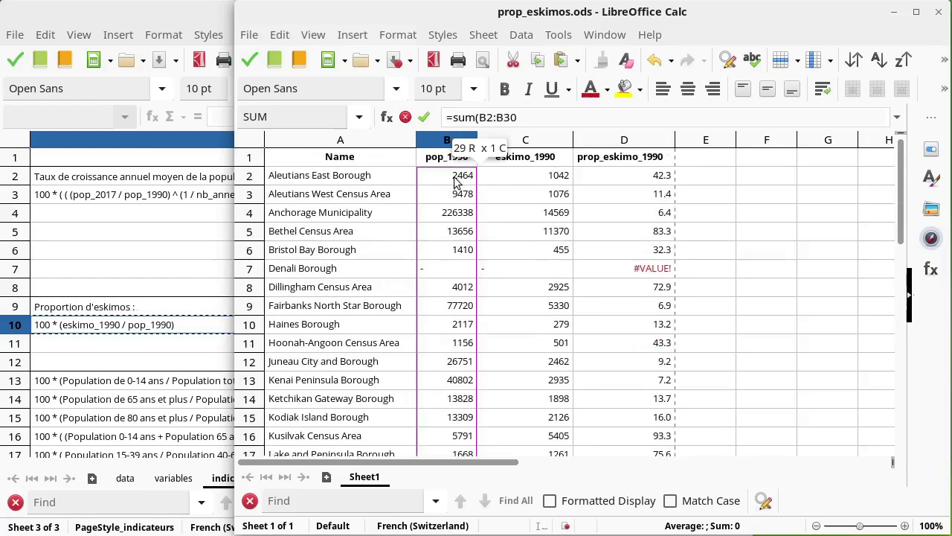
{"action": "key", "text": "Return"}
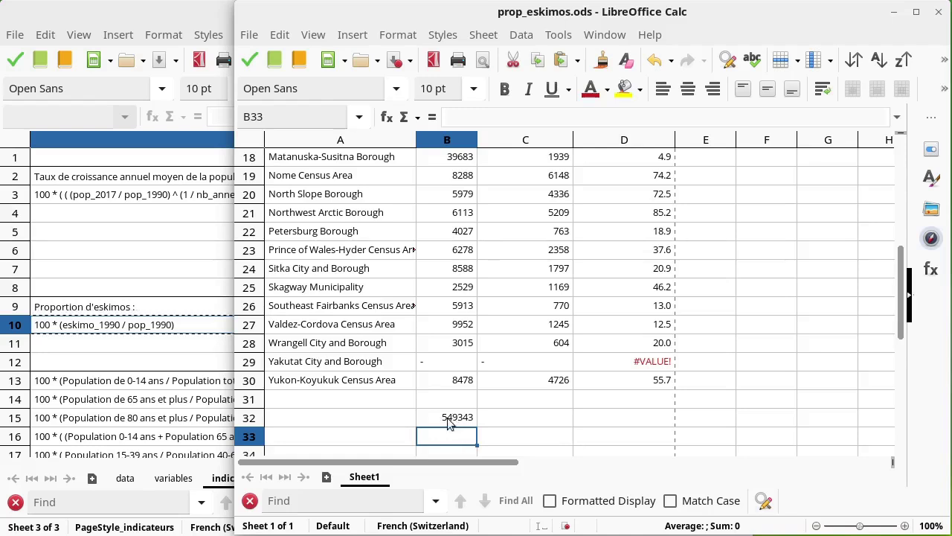
Step: Enter =sum(C2:C30) in C32 to total eskimo_1990 as 84698
{"action": "left_click", "coordinate": [511, 421]}
{"action": "type", "text": "="}
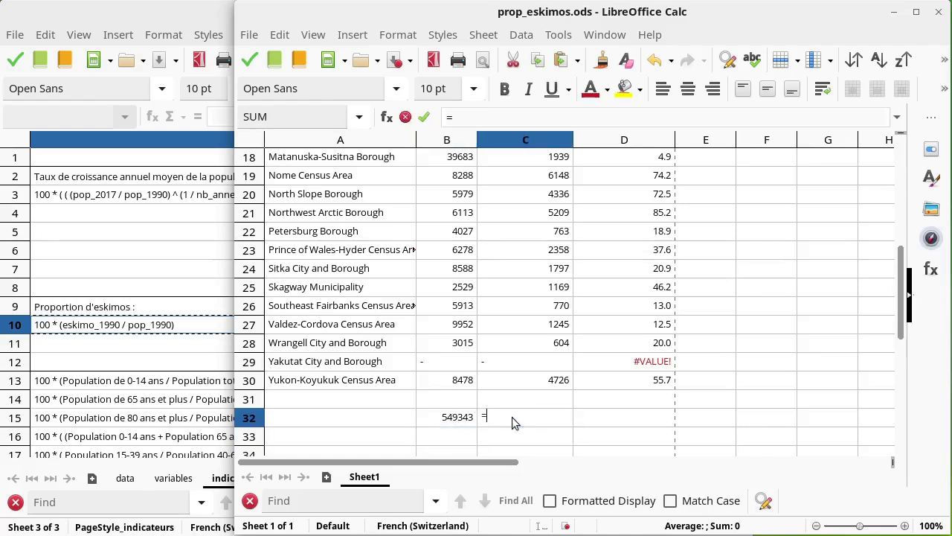
{"action": "type", "text": "sum("}
{"action": "left_click", "coordinate": [534, 384]}
{"action": "scroll", "coordinate": [534, 384], "scroll_direction": "up", "scroll_amount": 6}
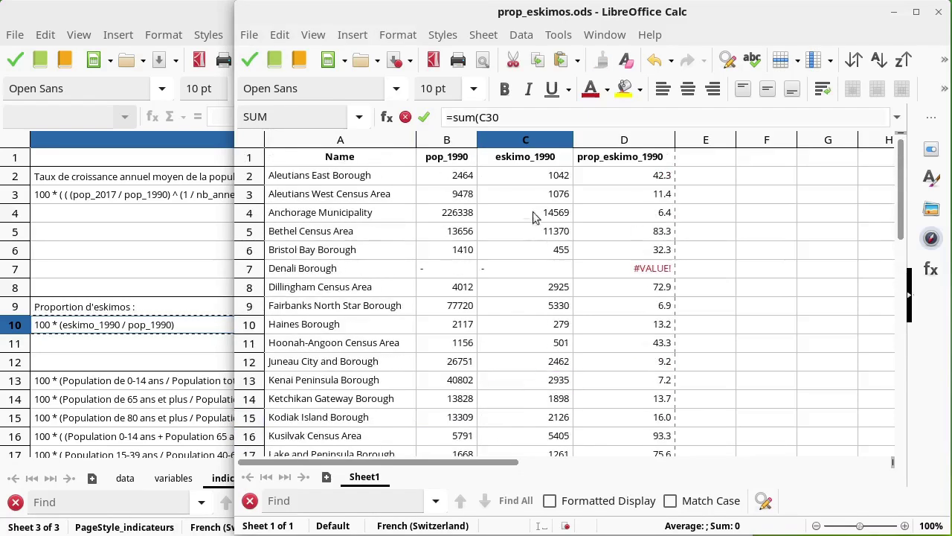
{"action": "left_click_drag", "start_coordinate": [534, 384], "coordinate": [546, 182]}
{"action": "key", "text": "Return"}
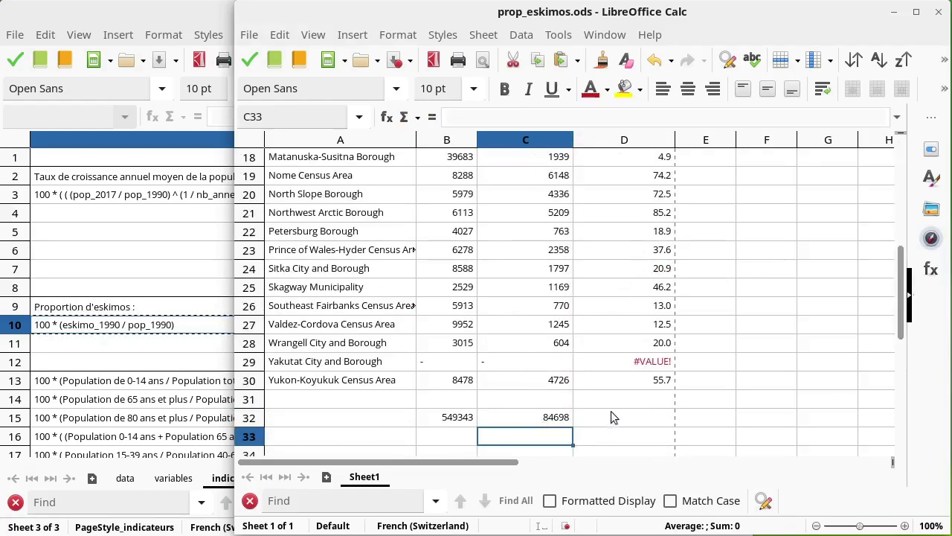
Step: Copy D30's percentage formula into D32, giving an overall share of 15.4
{"action": "left_click", "coordinate": [632, 381]}
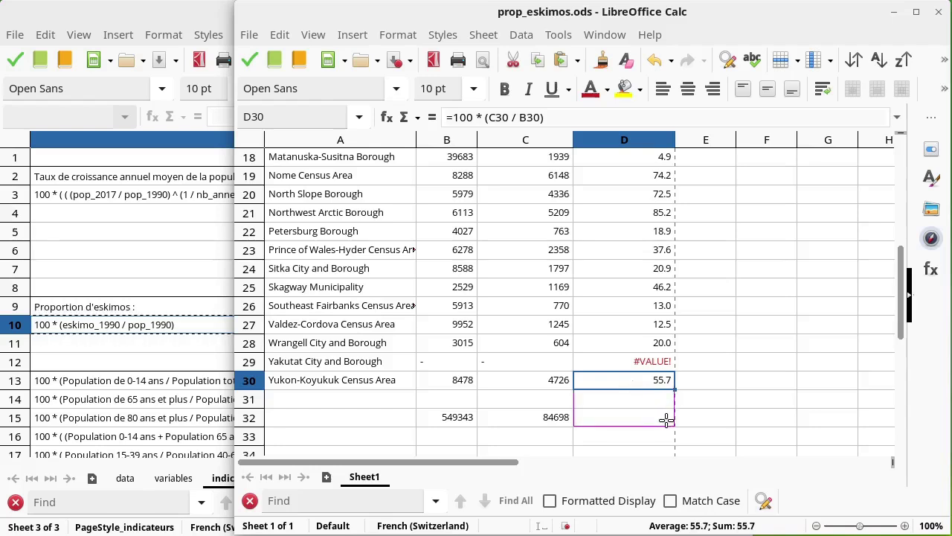
{"action": "left_click_drag", "start_coordinate": [674, 387], "coordinate": [665, 421]}
{"action": "key", "text": "ctrl+z"}
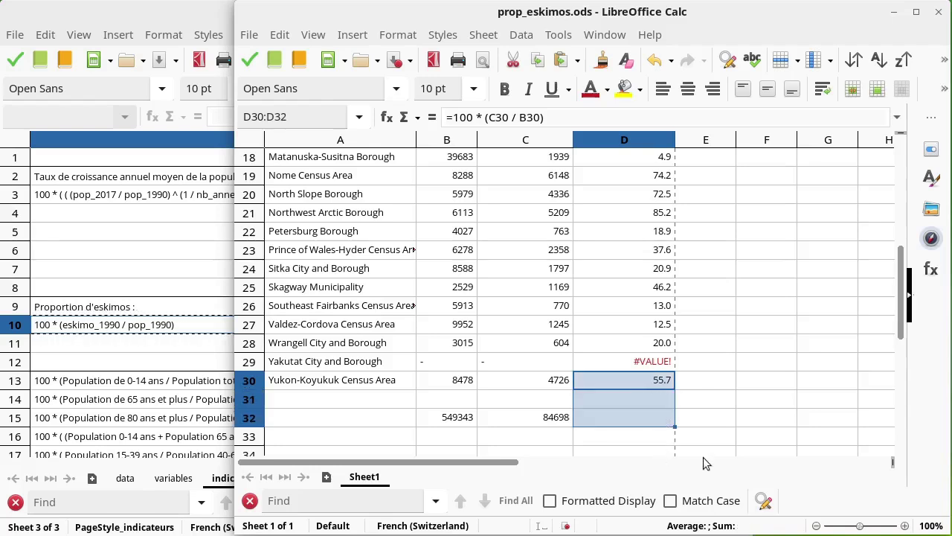
{"action": "left_click", "coordinate": [640, 381]}
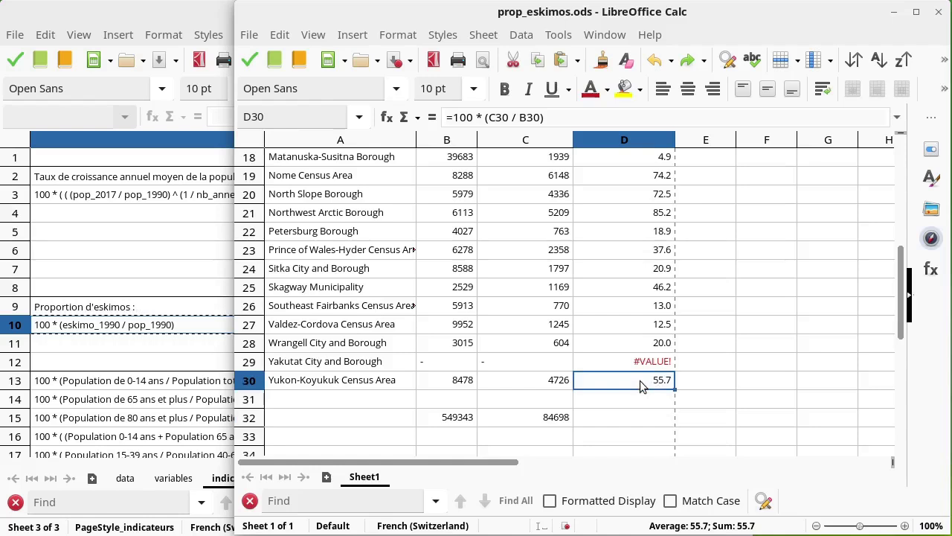
{"action": "key", "text": "ctrl+c"}
{"action": "left_click", "coordinate": [638, 416]}
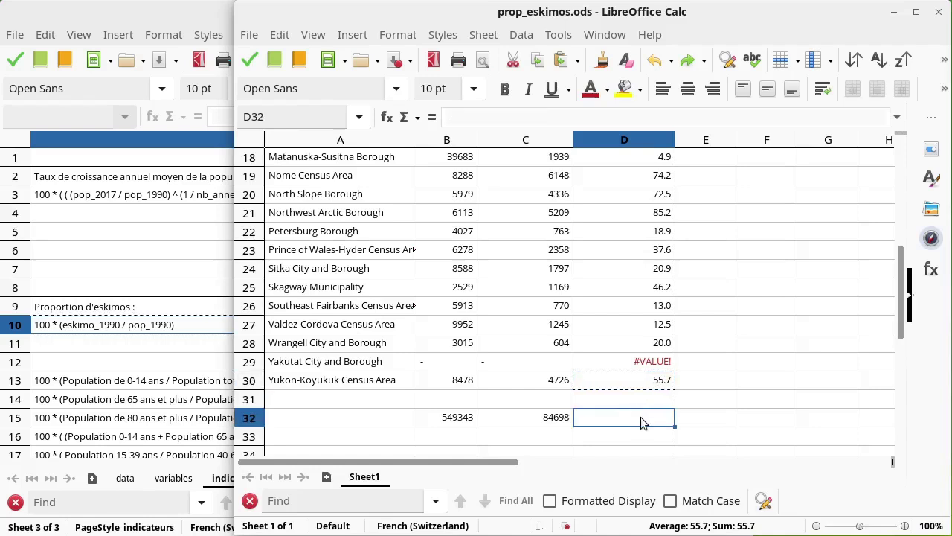
{"action": "key", "text": "ctrl+v"}
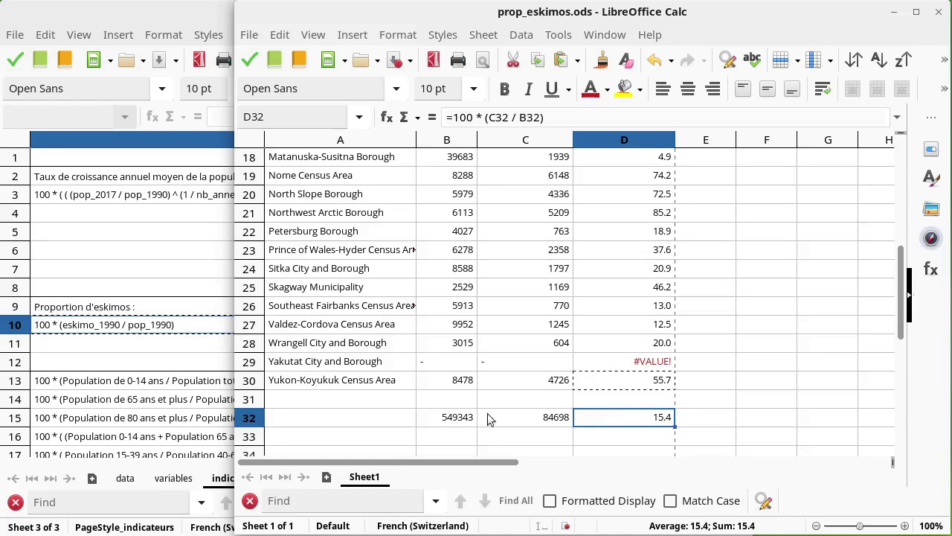
Step: Enter 'Total Alaska' in A32 and check the 15.4 total percentage in D32
{"action": "left_click", "coordinate": [360, 416]}
{"action": "type", "text": "Tot"}
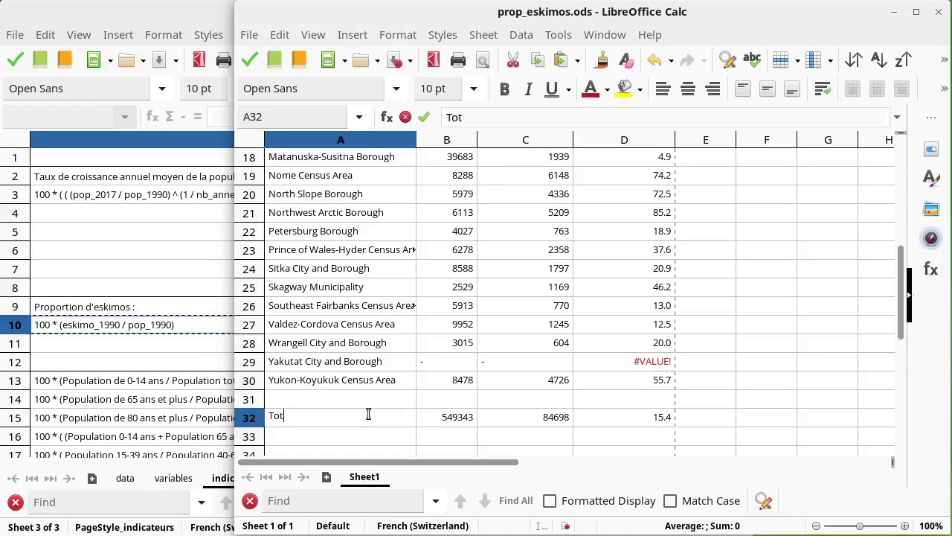
{"action": "type", "text": "al Alaska"}
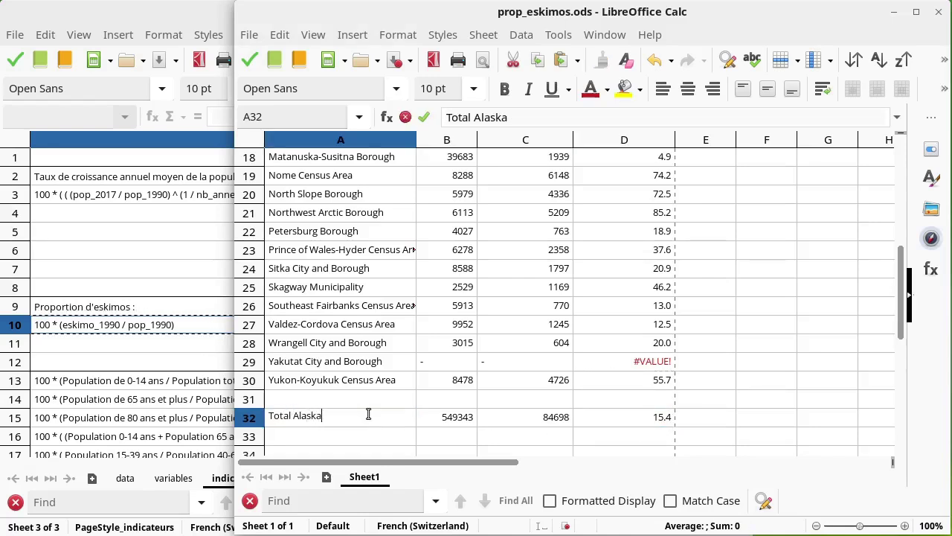
{"action": "key", "text": "Return"}
{"action": "left_click", "coordinate": [633, 423]}
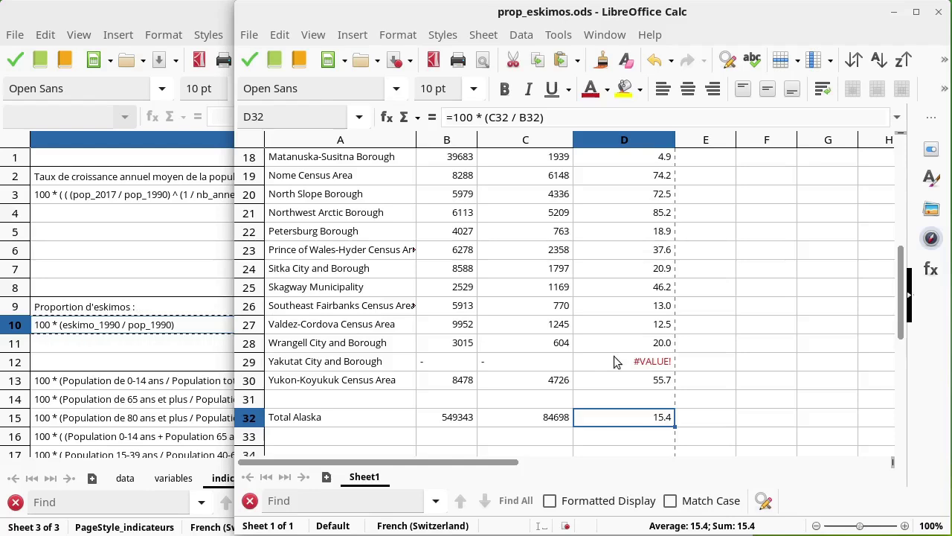
{"action": "scroll", "coordinate": [614, 355], "scroll_direction": "up", "scroll_amount": 6}
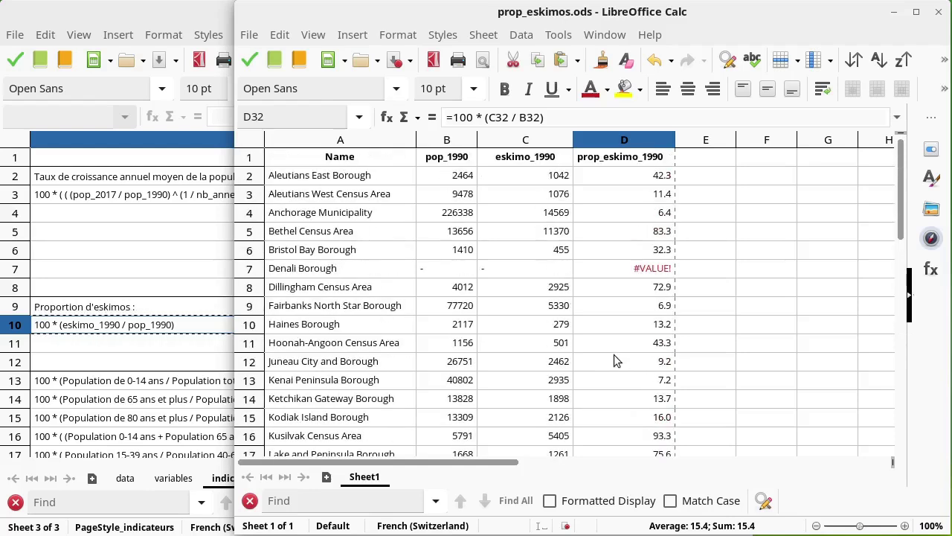